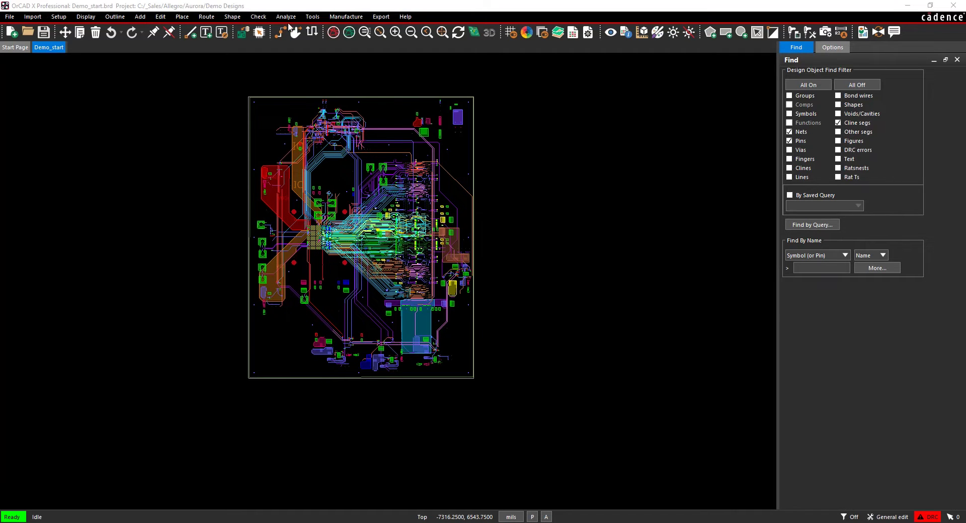
# - Open the analysis workflow manager and choose the Impedance Workflow
pyautogui.click(287, 19)
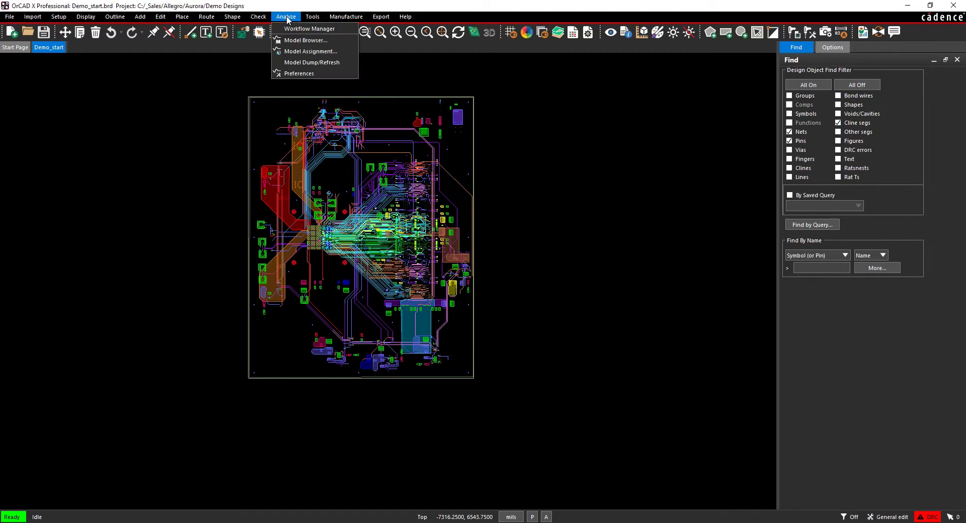
pyautogui.click(302, 29)
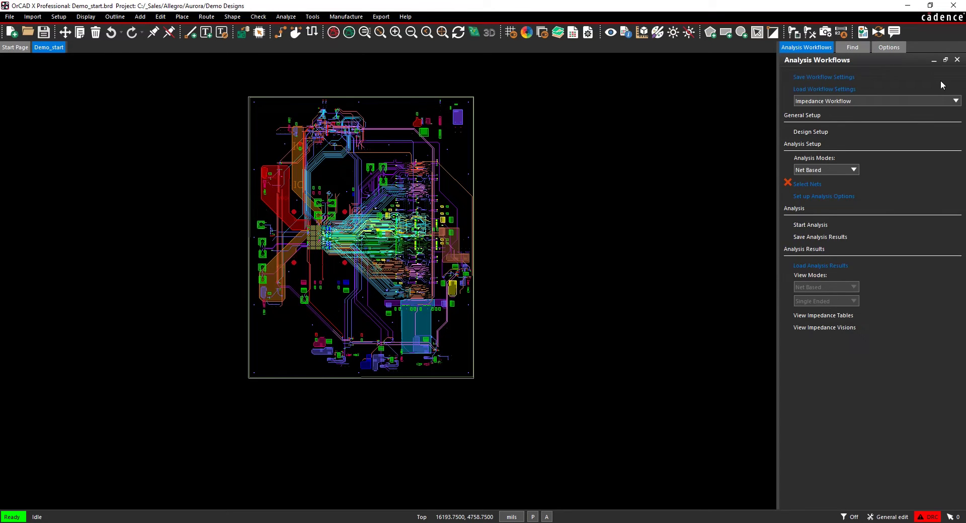
pyautogui.click(912, 101)
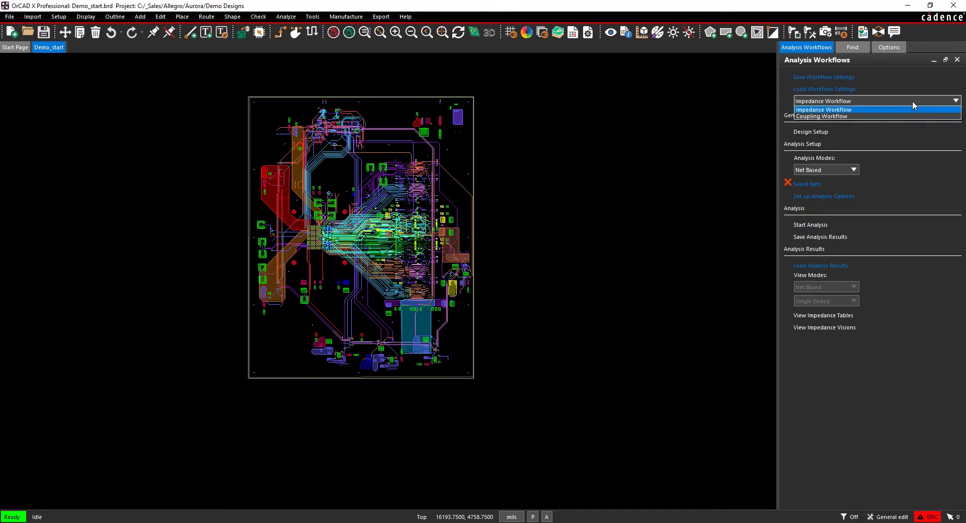
pyautogui.click(881, 94)
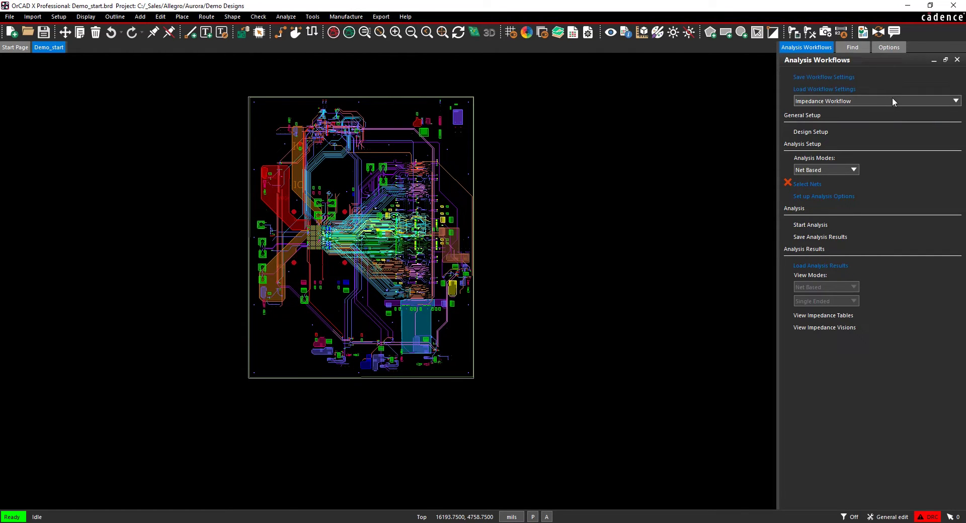
pyautogui.click(892, 100)
pyautogui.click(875, 118)
pyautogui.click(871, 101)
pyautogui.click(864, 108)
pyautogui.click(846, 169)
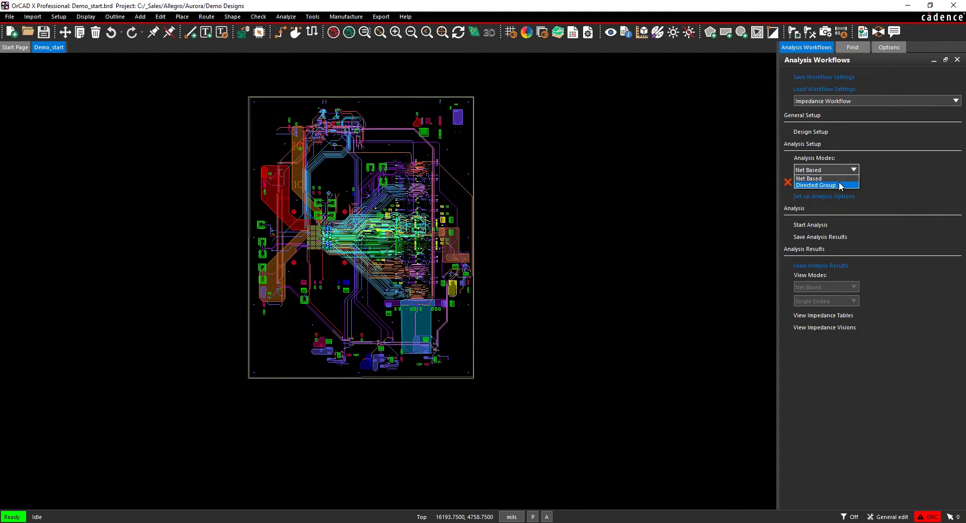
pyautogui.click(878, 189)
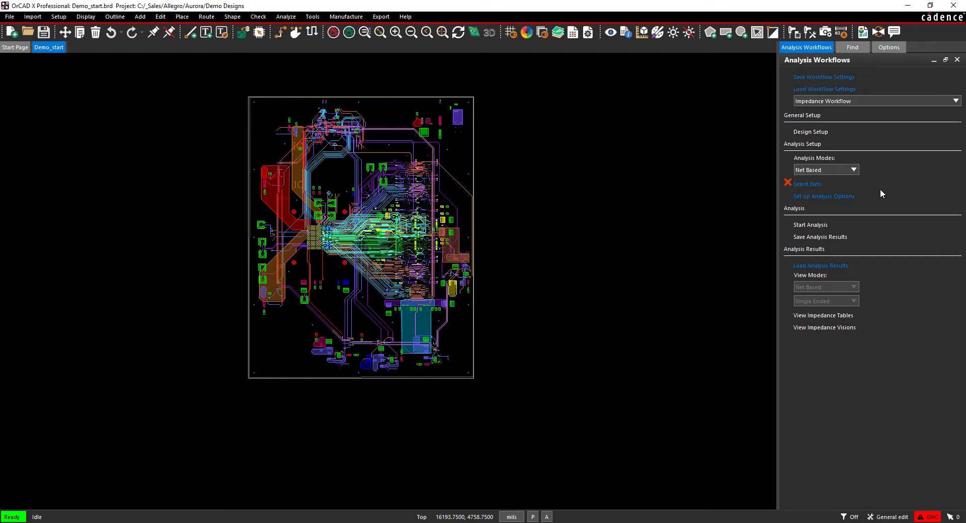
pyautogui.click(850, 169)
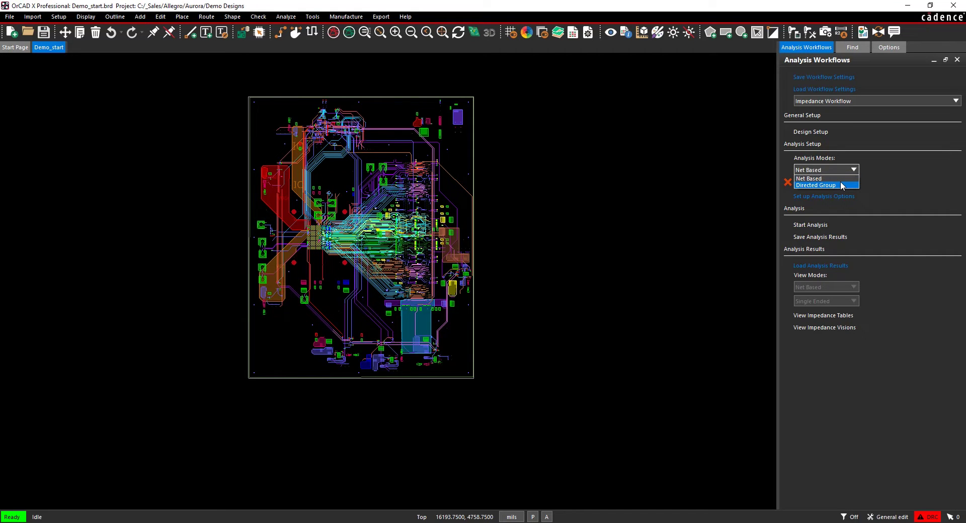
pyautogui.click(901, 174)
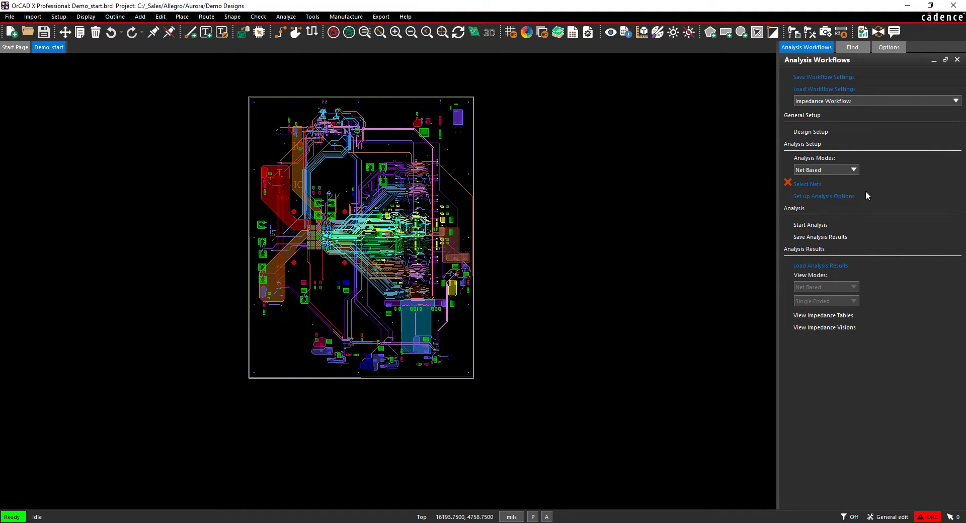
# - Show the available nets in the Hierarchical view and add all of them to the impedance analysis selection
pyautogui.click(810, 185)
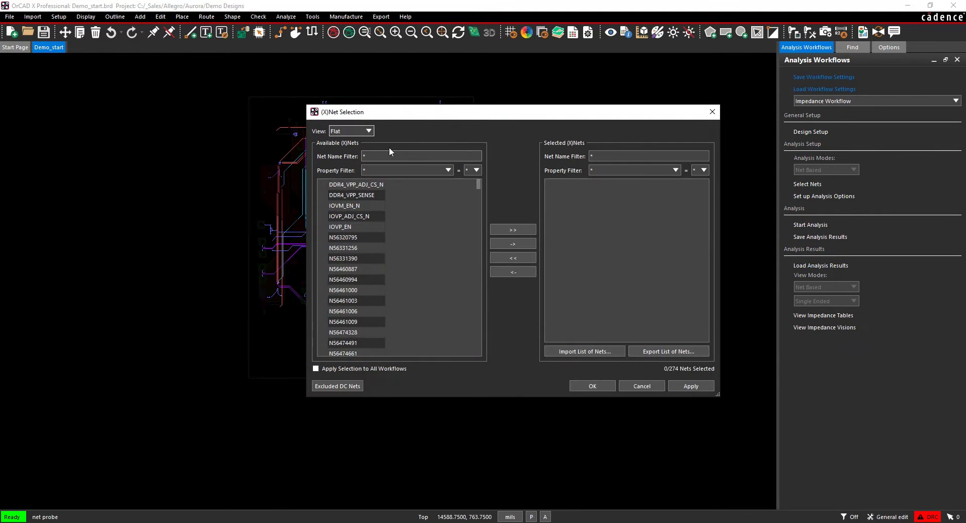
pyautogui.moveTo(394, 112); pyautogui.dragTo(564, 104)
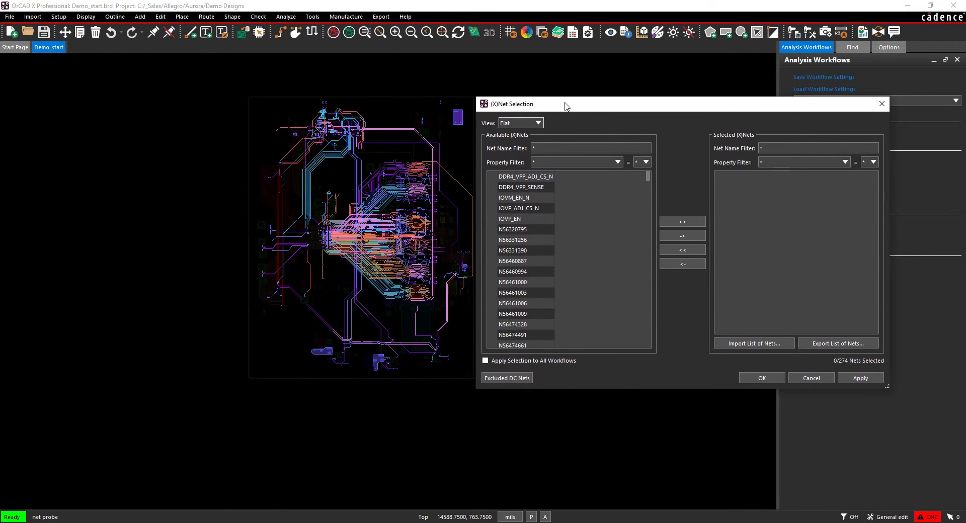
pyautogui.click(536, 124)
pyautogui.click(521, 138)
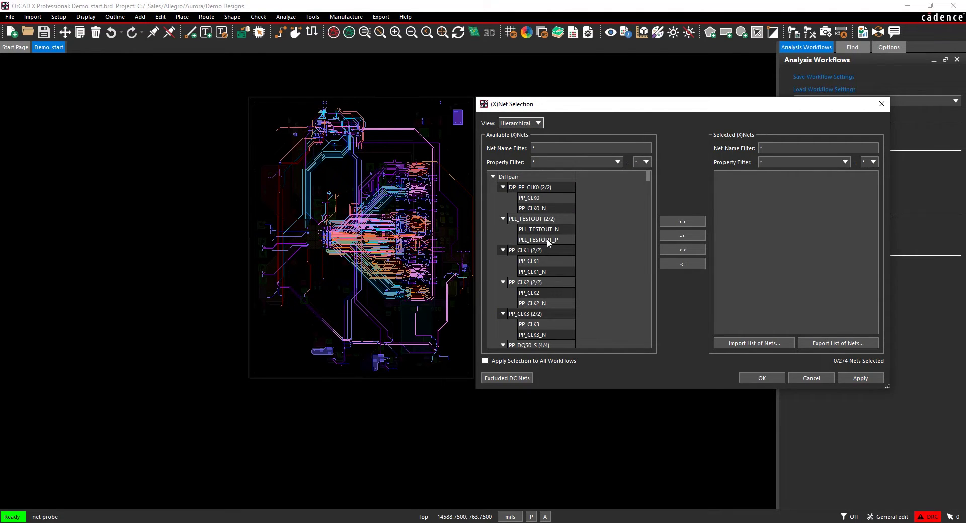
pyautogui.scroll(-10, 549, 242)
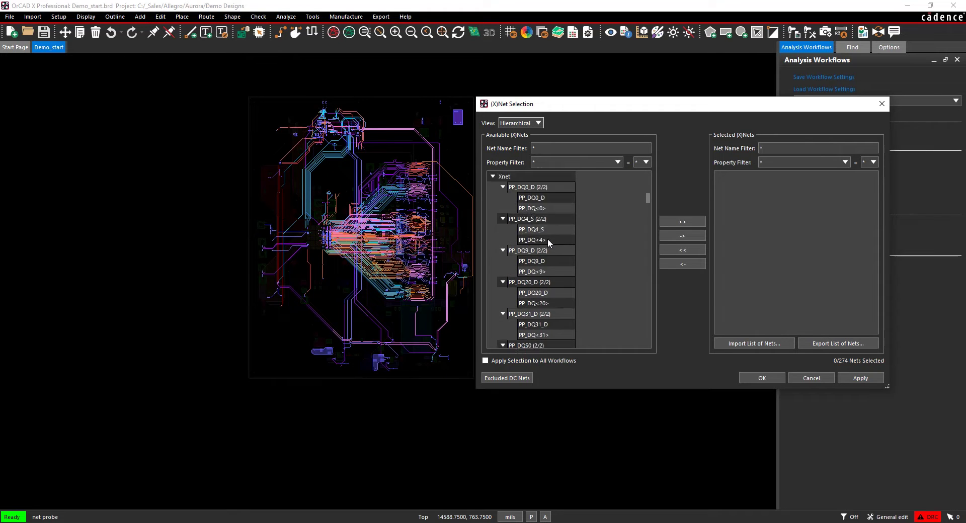
pyautogui.scroll(10, 548, 240)
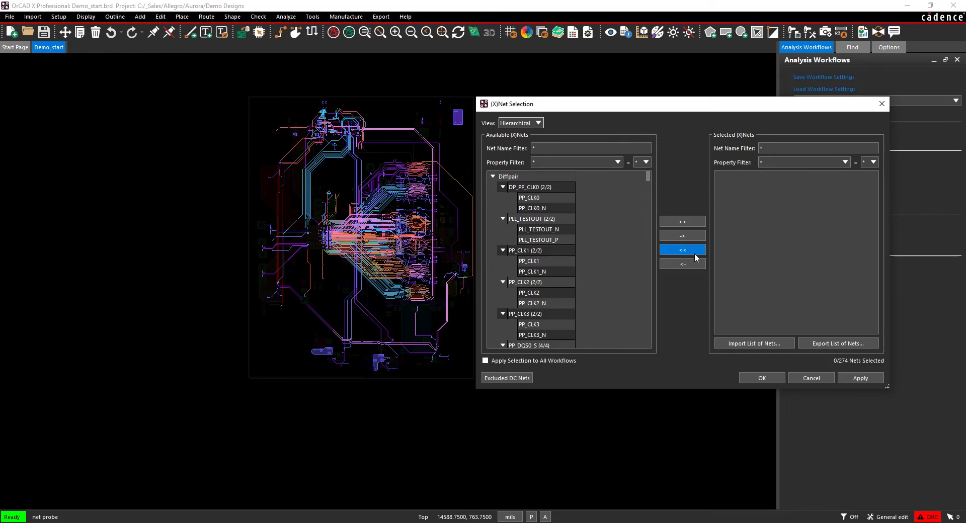
pyautogui.click(694, 222)
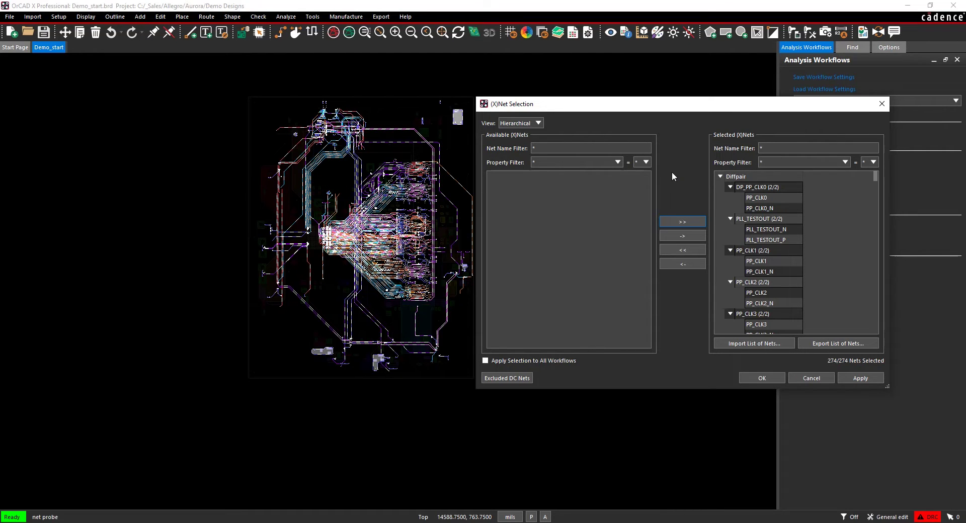
pyautogui.click(778, 380)
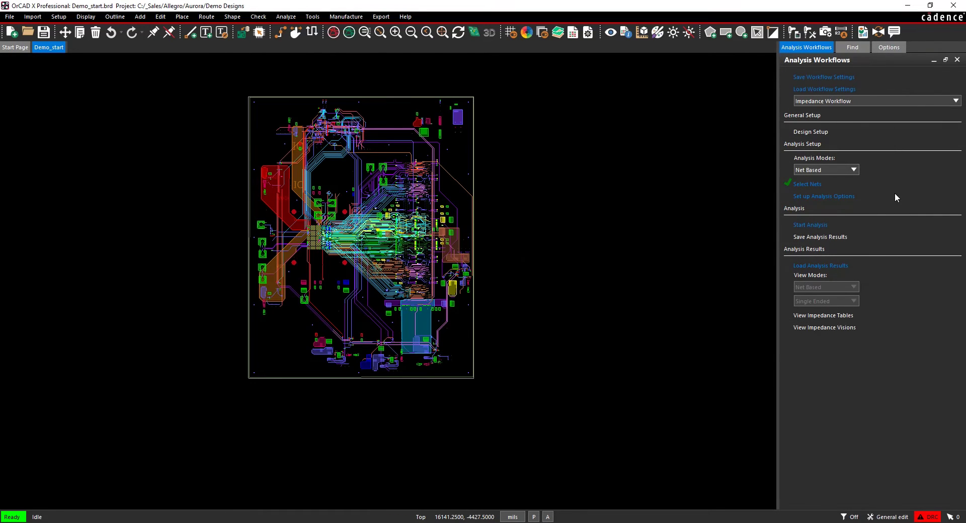
# - Check the coplanar trace option in the impedance analysis parameters without changing it, and start the analysis
pyautogui.click(844, 198)
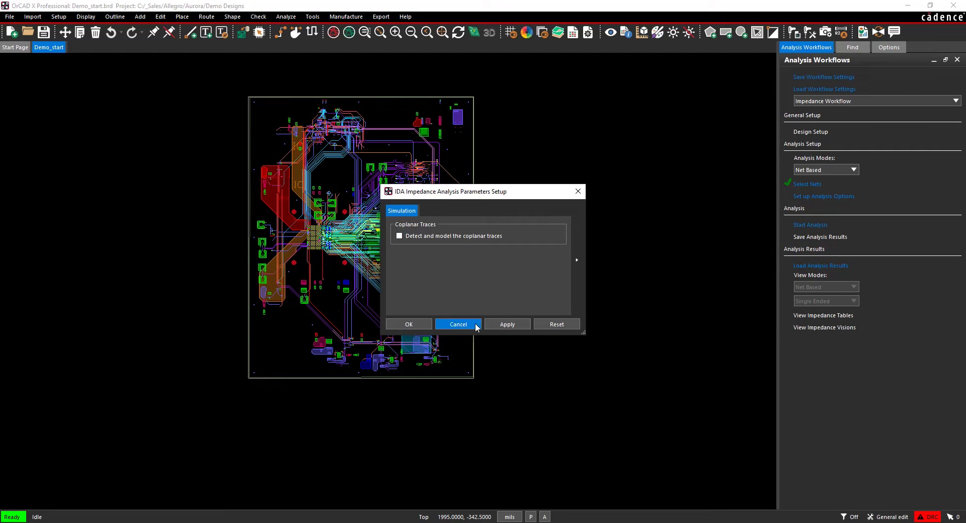
pyautogui.click(458, 325)
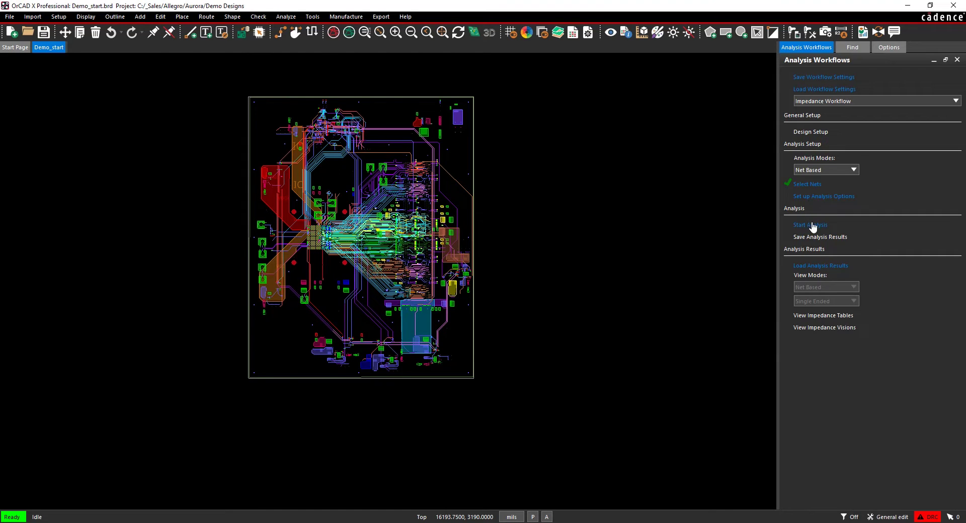
pyautogui.click(812, 225)
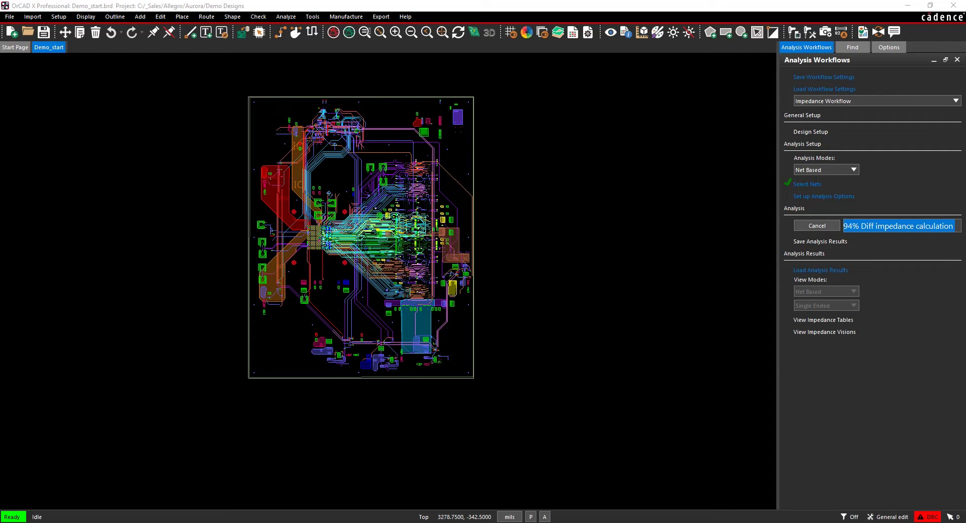
# - Display the impedance vision on the board and open the impedance tables, viewing the Single Ended and Diff Pair results
pyautogui.click(837, 327)
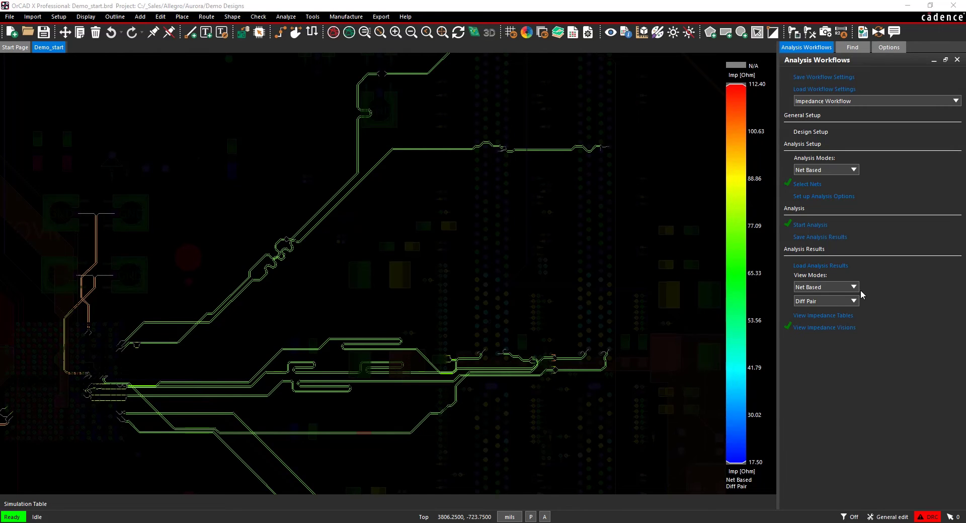
pyautogui.click(834, 316)
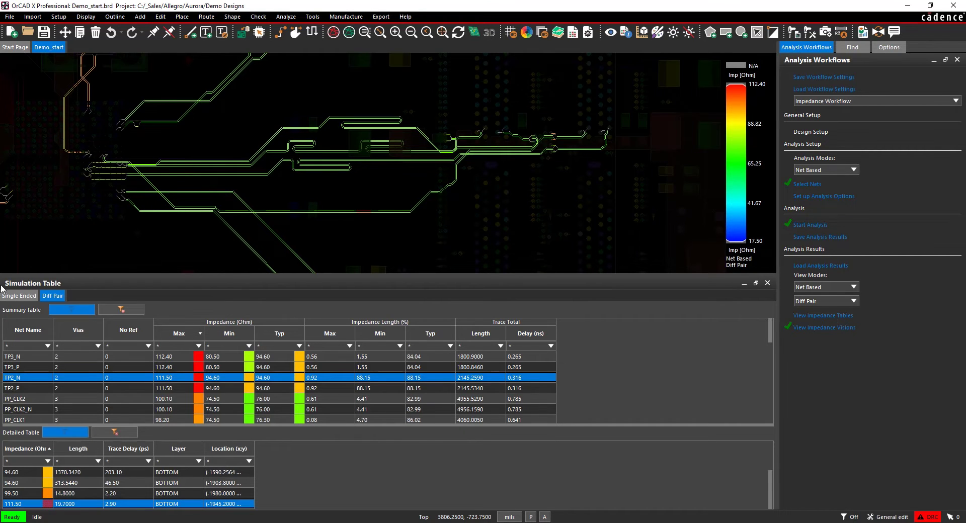
pyautogui.click(19, 297)
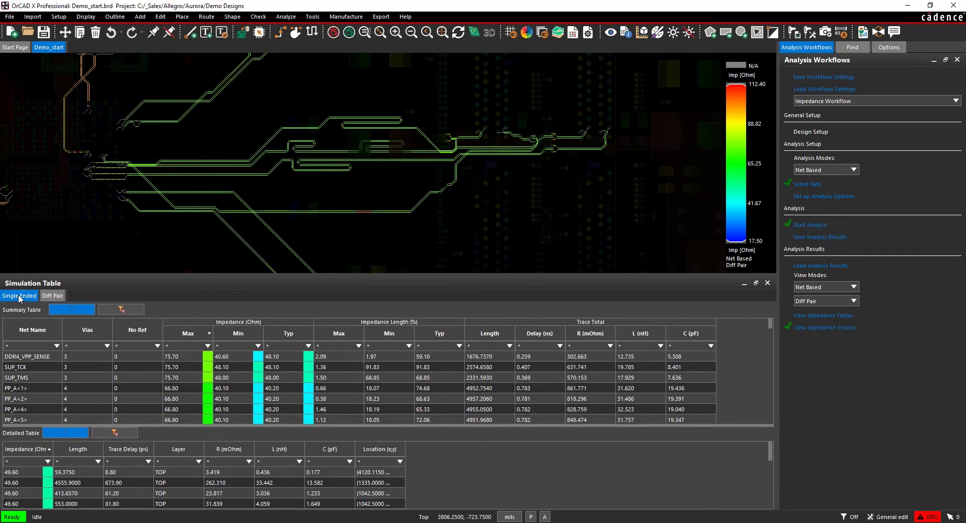
pyautogui.click(61, 297)
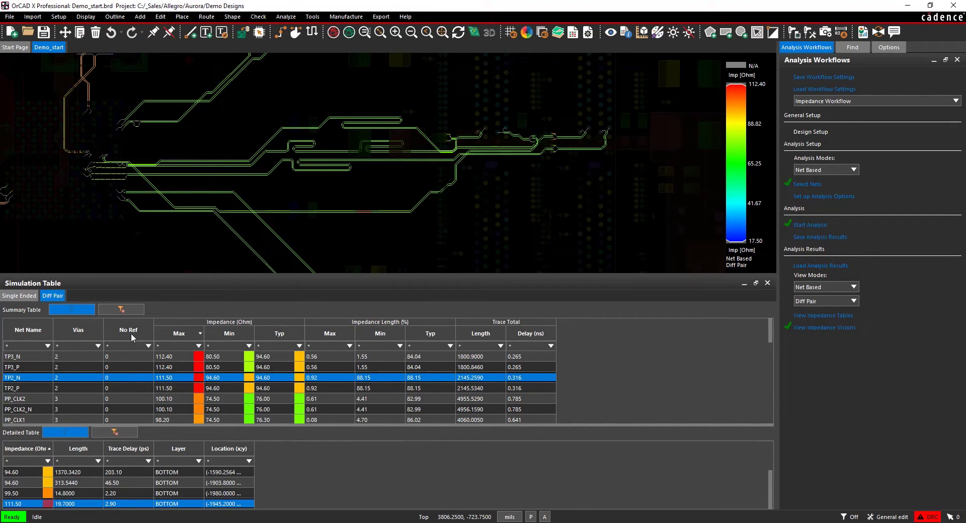
# - Look through the Diff Pair summary table, sorting it by minimum impedance and by maximum impedance, highest first
pyautogui.scroll(-3, 81, 366)
pyautogui.scroll(3, 81, 366)
pyautogui.scroll(-3, 126, 358)
pyautogui.scroll(3, 134, 361)
pyautogui.click(231, 334)
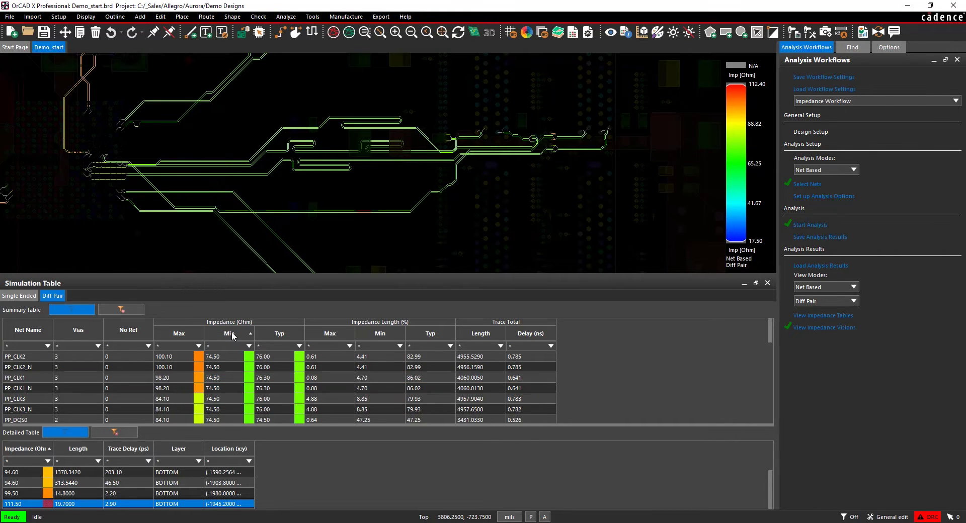
pyautogui.click(191, 335)
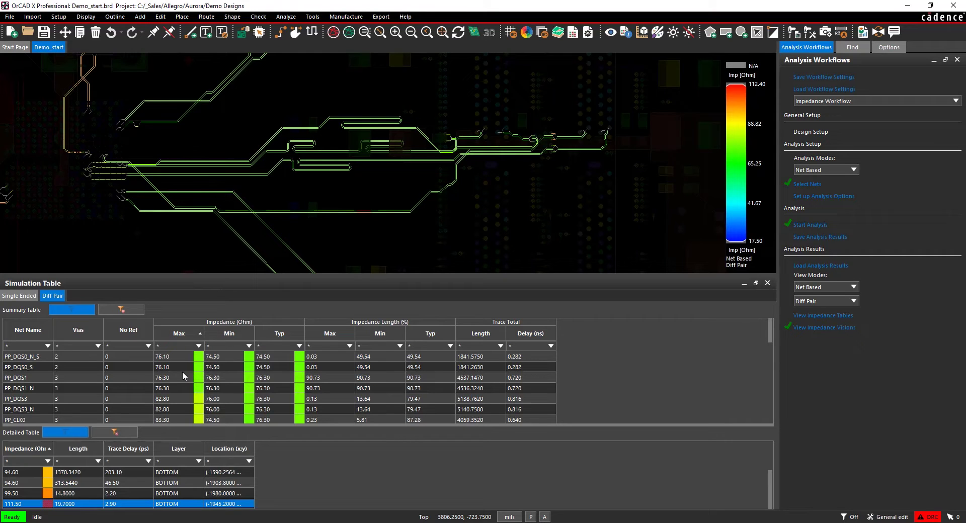
pyautogui.click(185, 336)
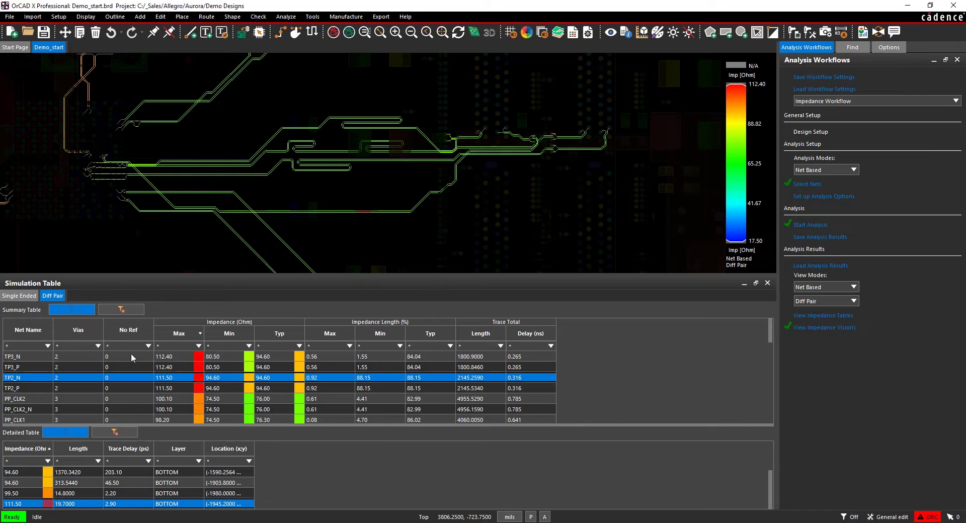
# - Locate the highest-impedance segments of the TP3_N and TP3_P nets on the board from the detailed table
pyautogui.click(22, 357)
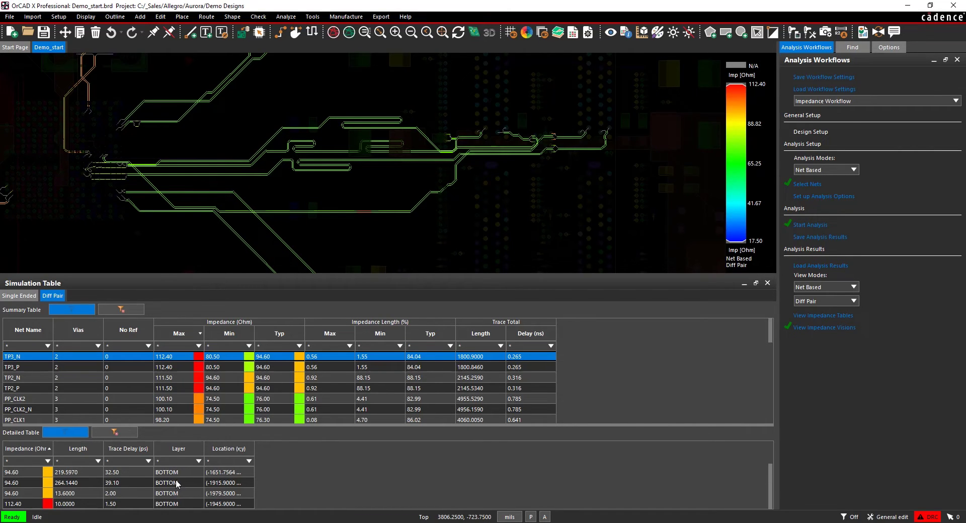
pyautogui.click(26, 505)
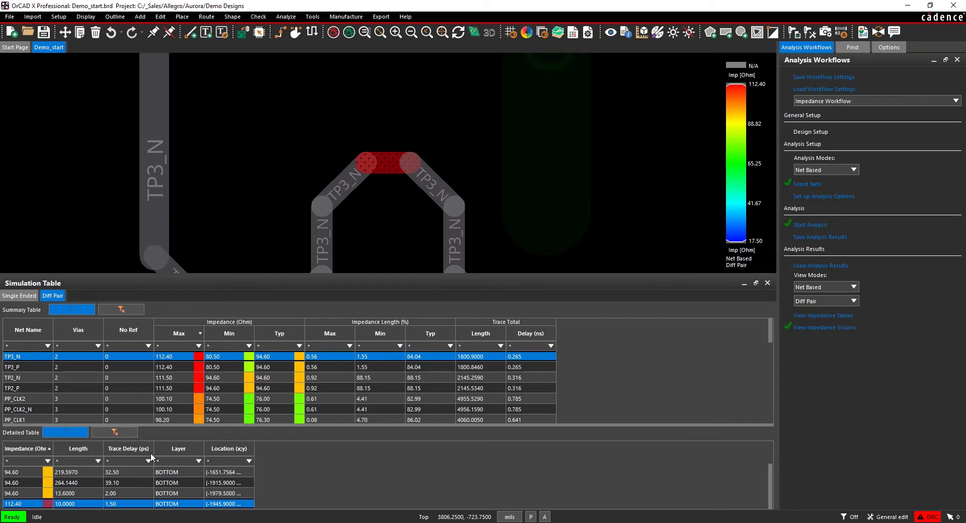
pyautogui.click(179, 369)
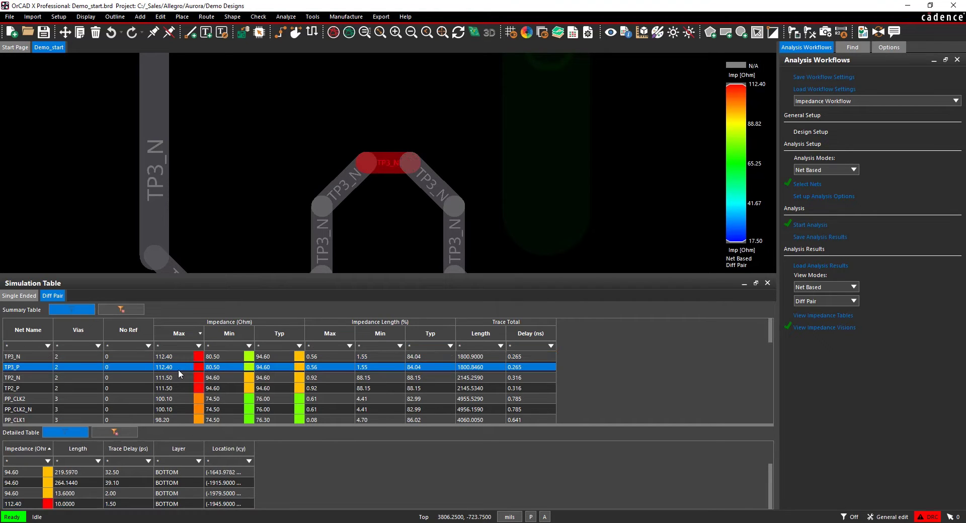
pyautogui.click(21, 504)
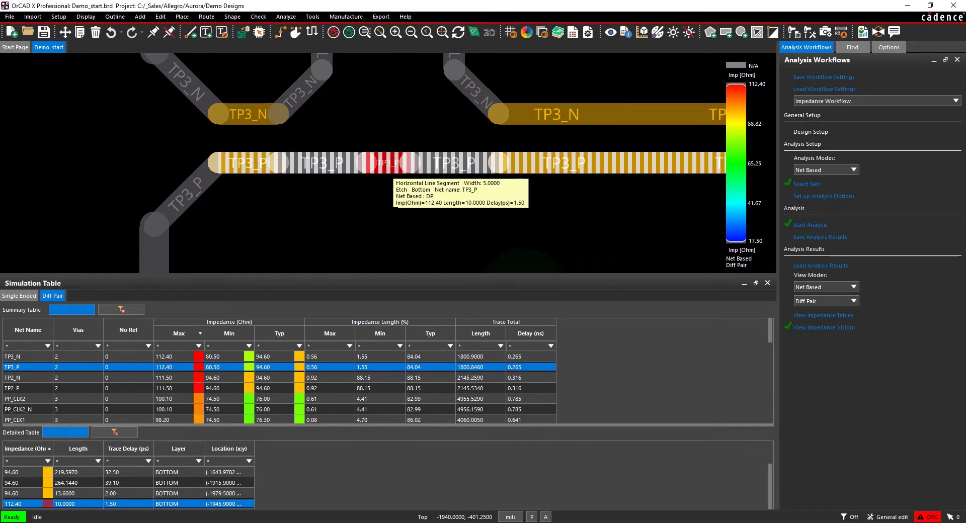
# - Sort the Single Ended results by maximum impedance, highest first, and locate the highest-impedance segment of net DDR4_VPP_SENSE
pyautogui.click(28, 297)
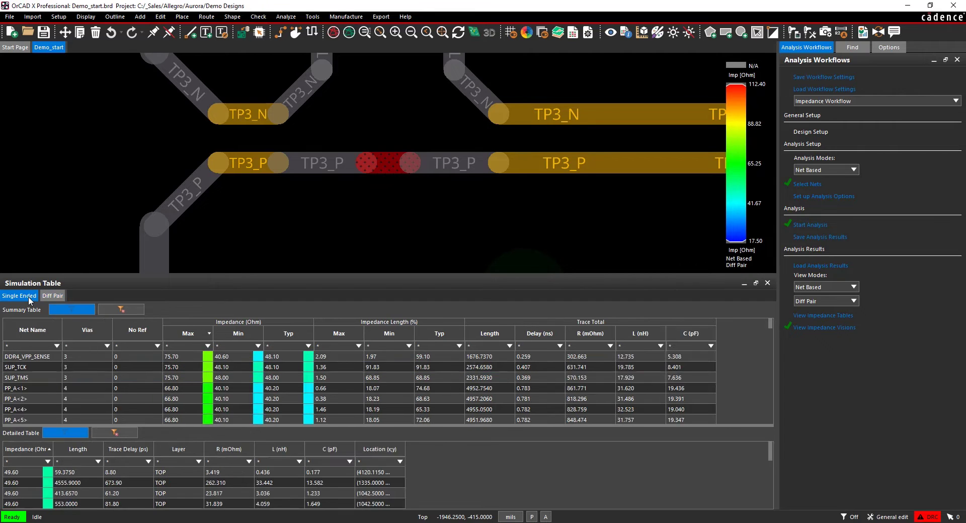
pyautogui.click(187, 333)
pyautogui.click(186, 332)
pyautogui.click(29, 360)
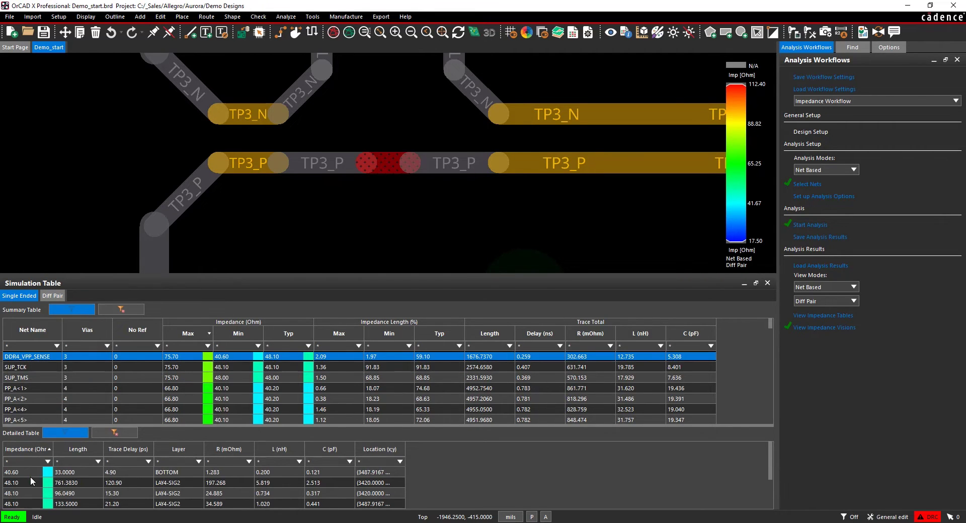
pyautogui.scroll(-1, 30, 475)
pyautogui.click(22, 504)
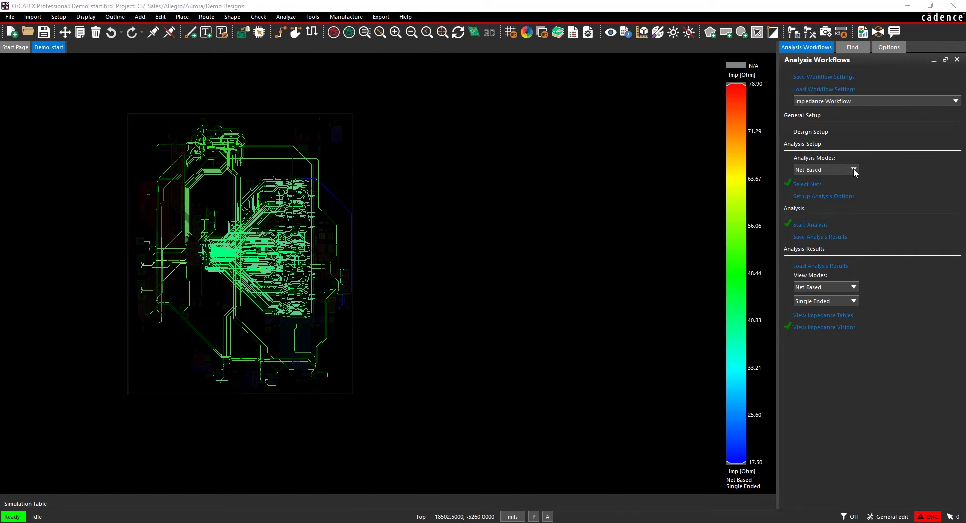
# - Keep the analysis mode Net Based and turn off the impedance vision on the board
pyautogui.click(854, 171)
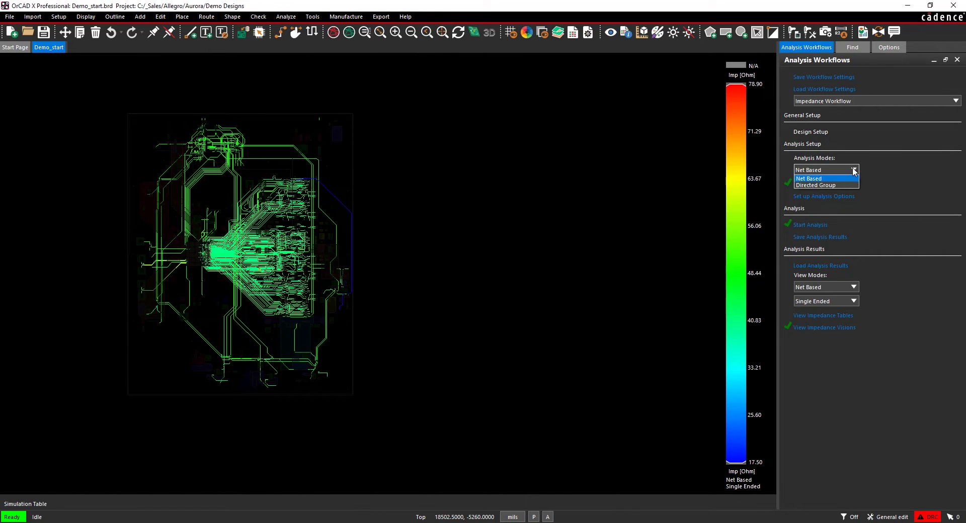
pyautogui.click(888, 165)
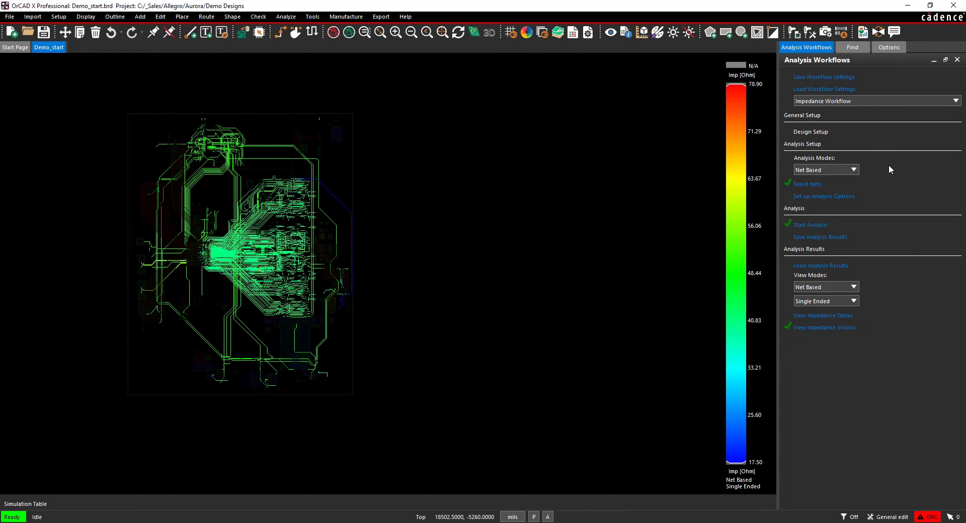
pyautogui.click(819, 329)
pyautogui.click(819, 328)
pyautogui.click(820, 328)
pyautogui.click(820, 328)
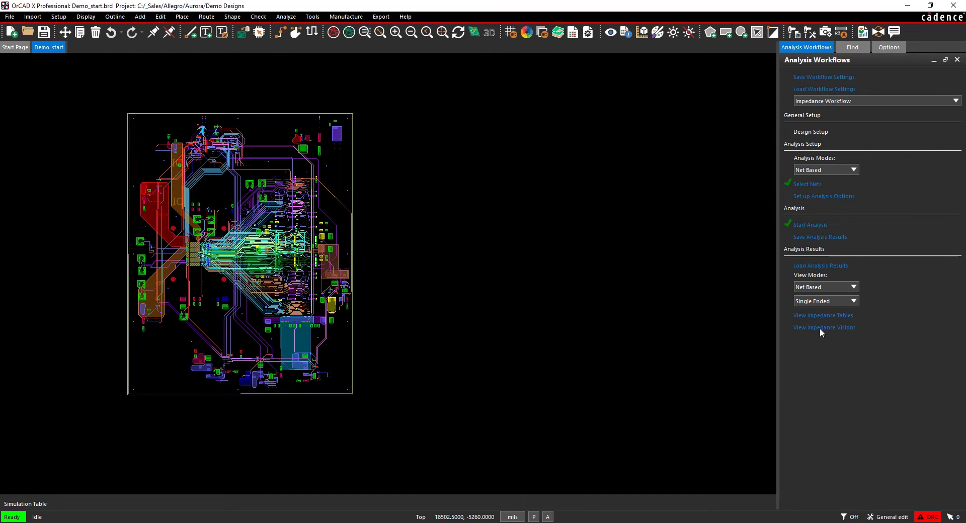
# - Switch the analysis mode to Directed Group and create directed groups from U2 to DDR4_DIMM1 and DDR4_DIMM2
pyautogui.click(853, 171)
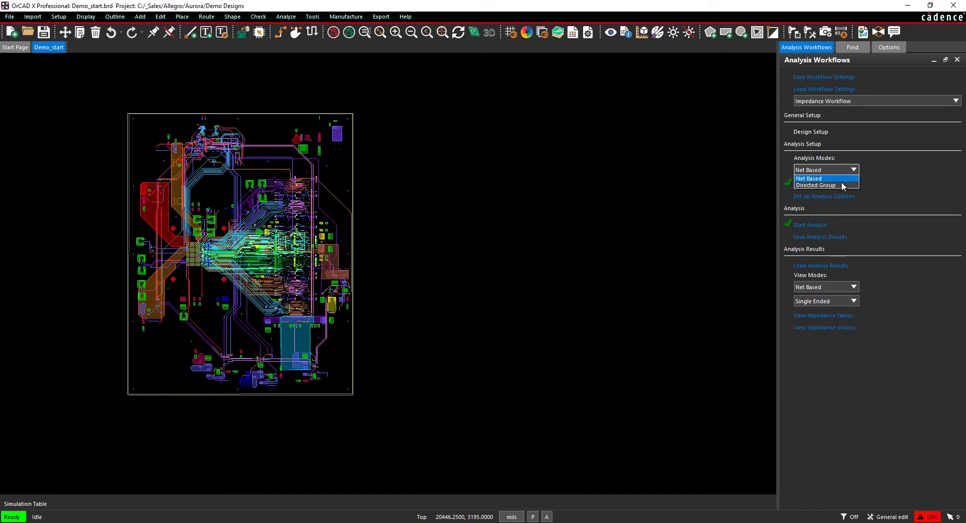
pyautogui.click(841, 185)
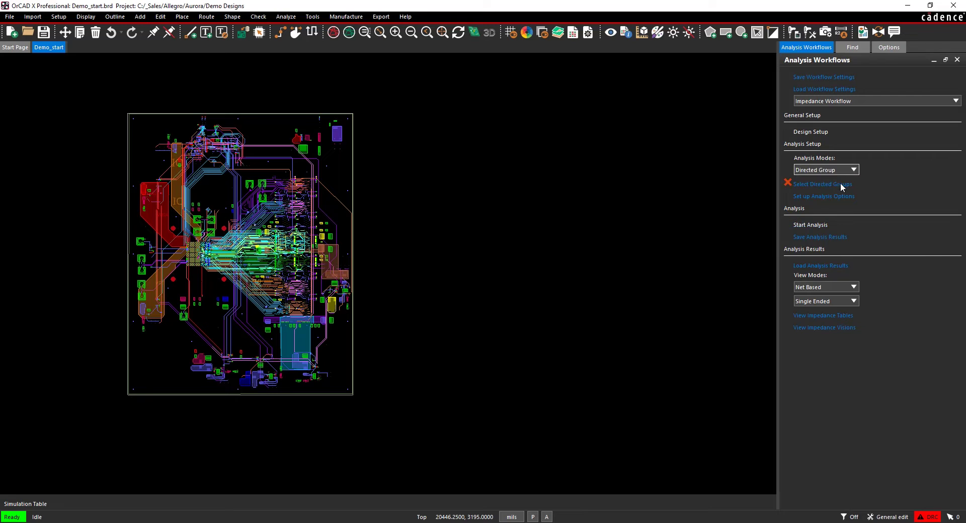
pyautogui.click(810, 184)
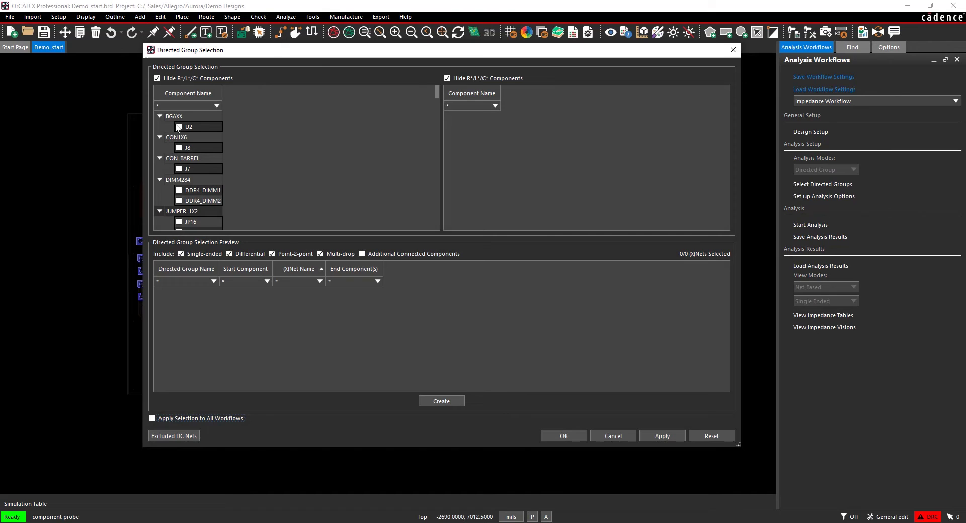
pyautogui.click(179, 128)
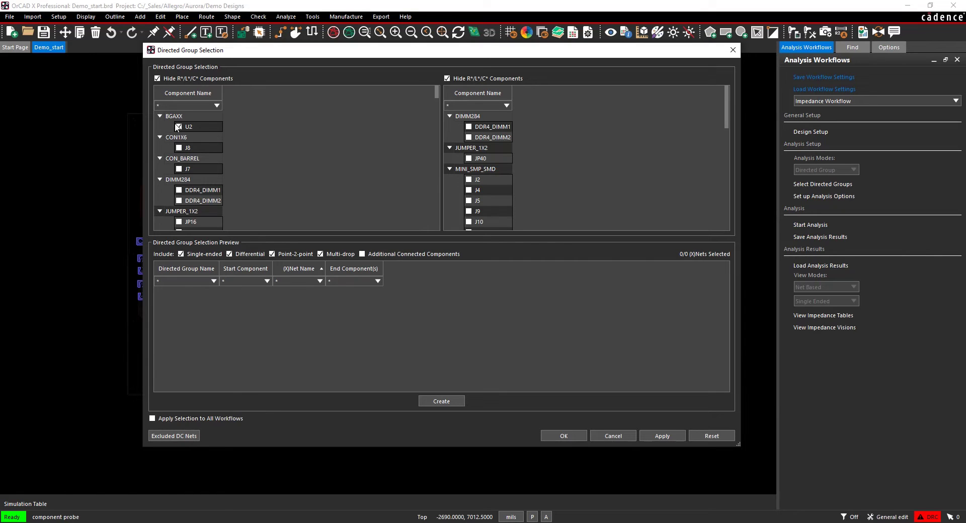
pyautogui.click(468, 127)
pyautogui.click(469, 138)
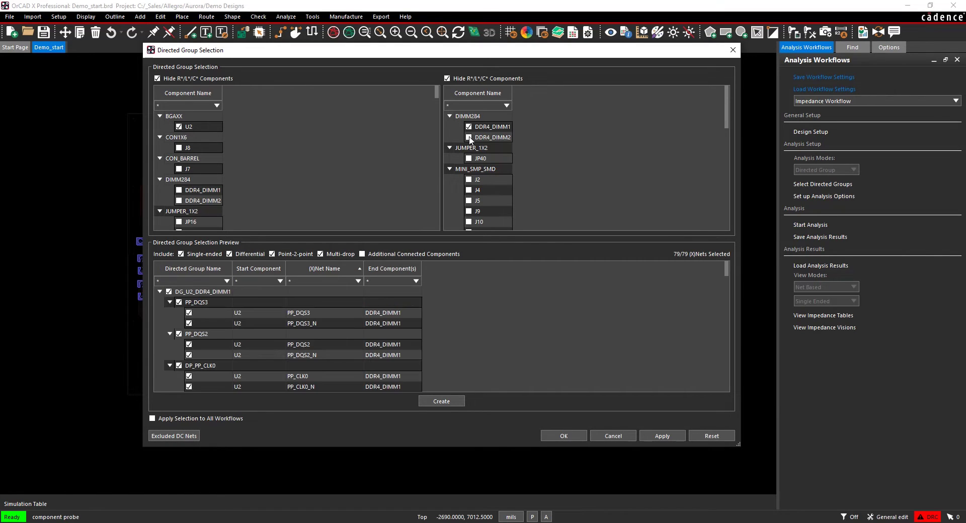
pyautogui.click(441, 402)
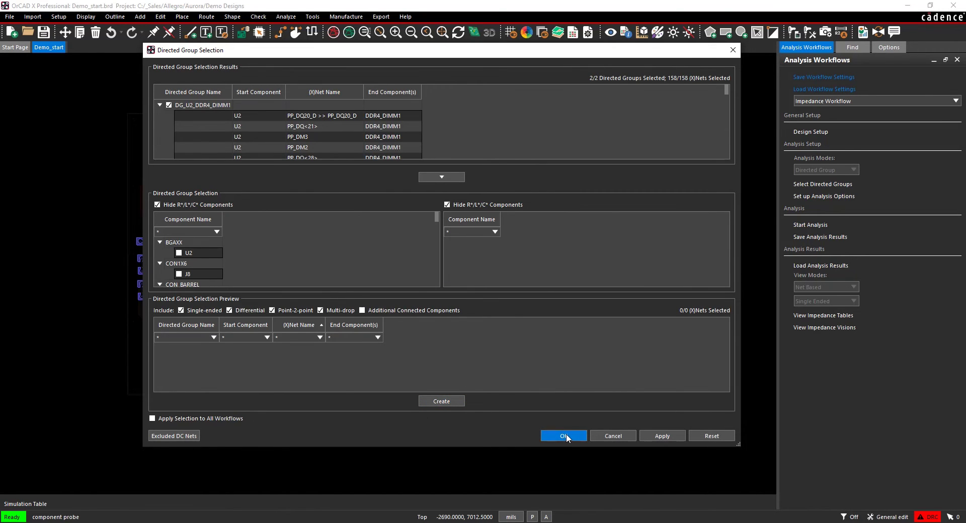
pyautogui.click(565, 436)
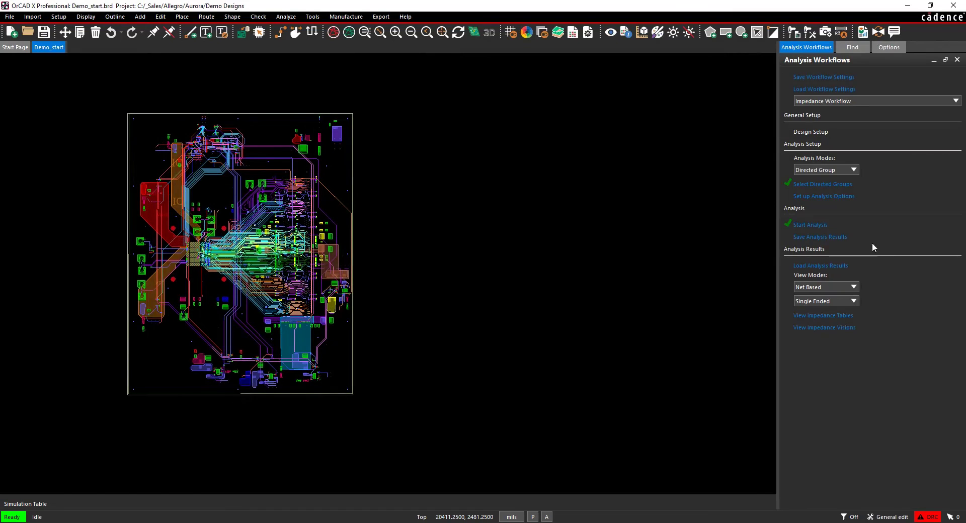
# - Run the directed group impedance analysis and keep the results view mode on Directed Group
pyautogui.click(814, 225)
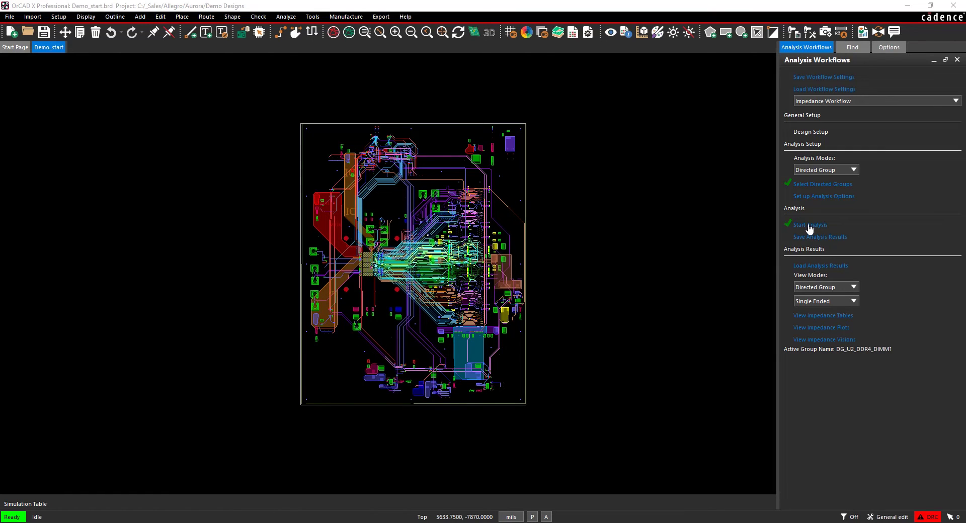
pyautogui.click(854, 287)
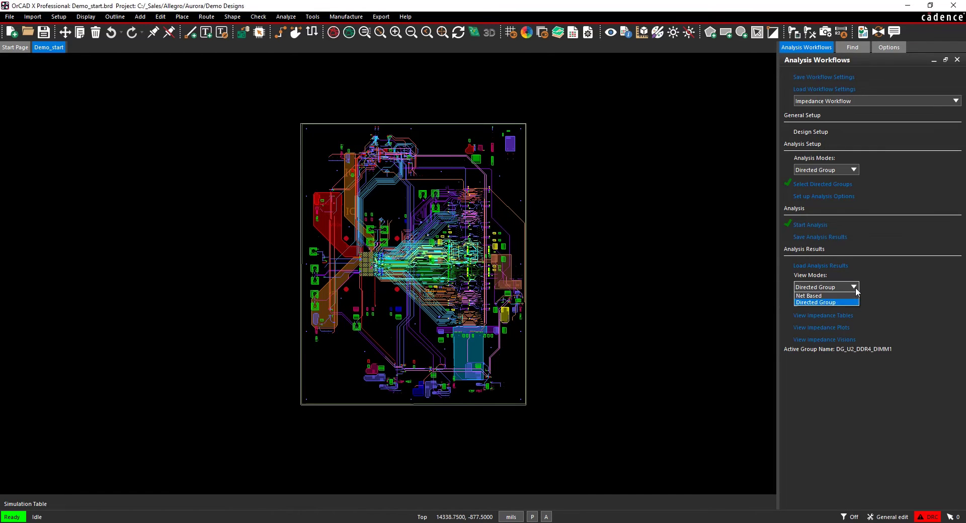
pyautogui.click(818, 297)
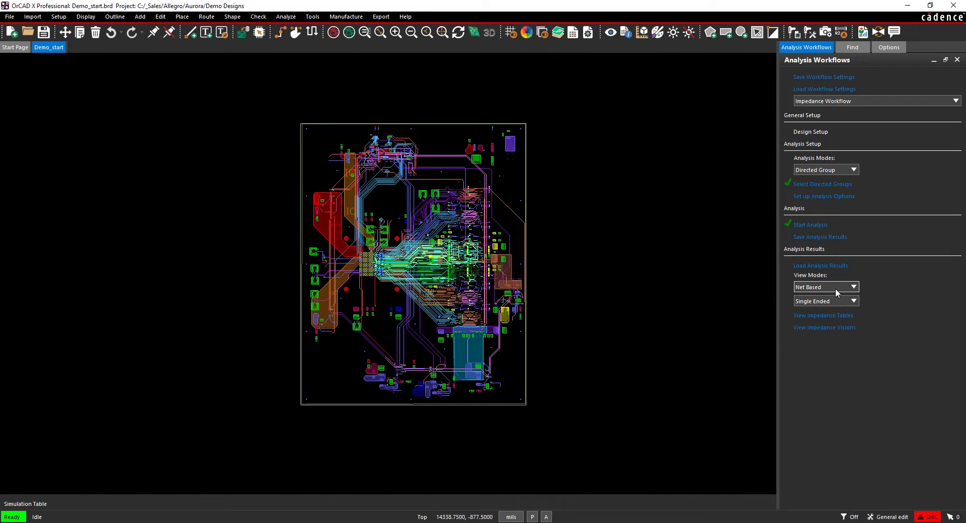
pyautogui.click(845, 288)
pyautogui.click(833, 302)
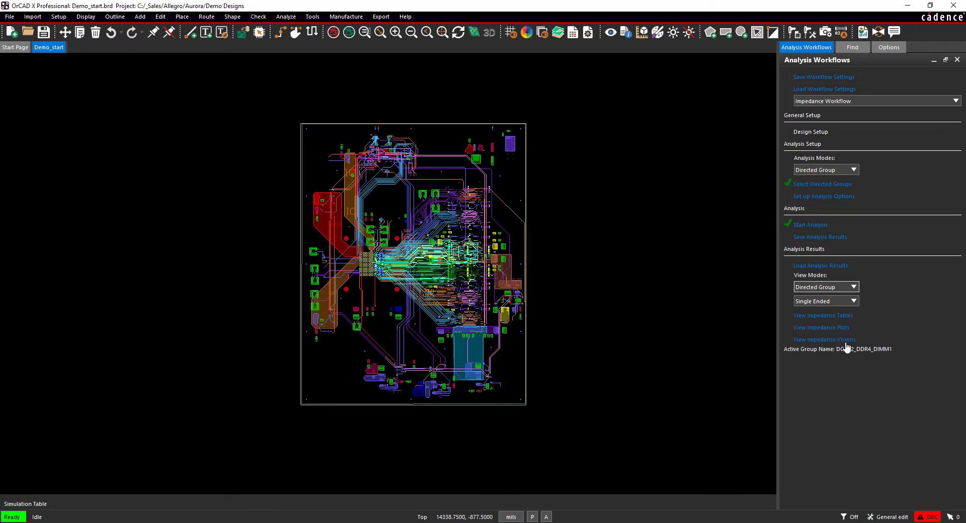
# - Show the impedance vision for the directed group on the board and inspect the PP_DQ<1> trace segment details
pyautogui.click(830, 345)
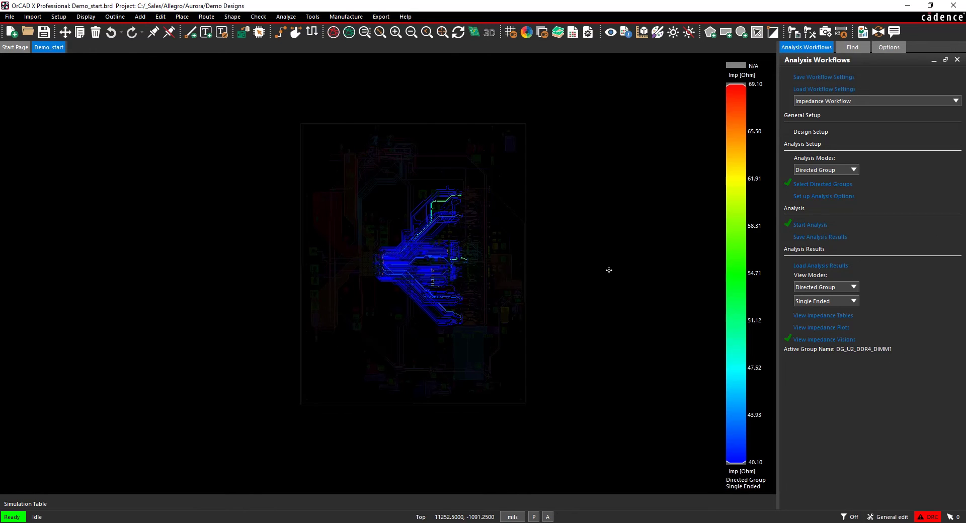
pyautogui.moveTo(445, 202)
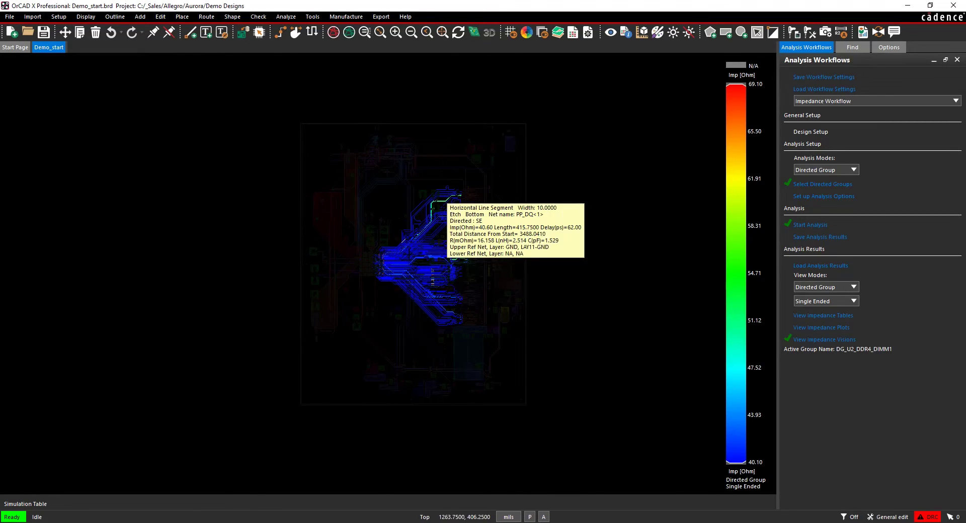
pyautogui.moveTo(420, 237)
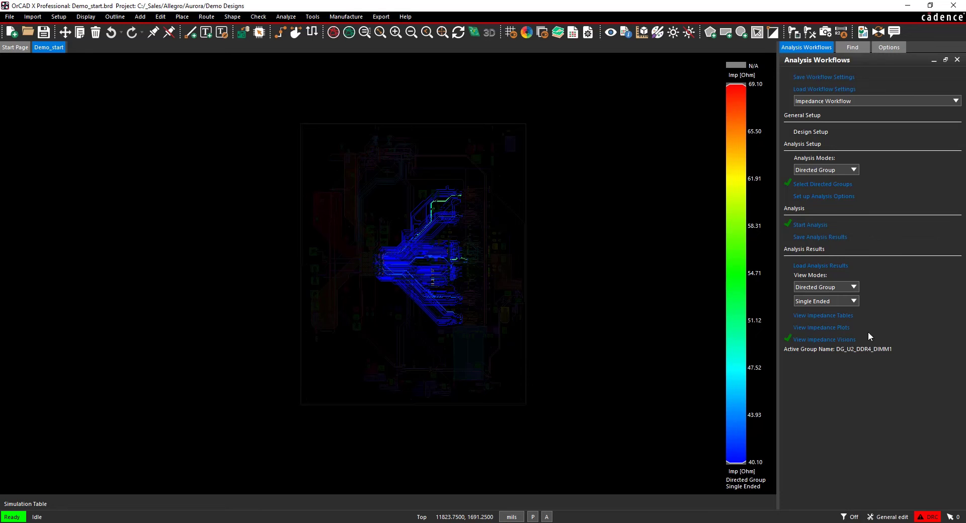
# - Open the impedance plots docked beside the board and look through the expanded bar plot, including the segment details of PP_DQS0
pyautogui.click(847, 328)
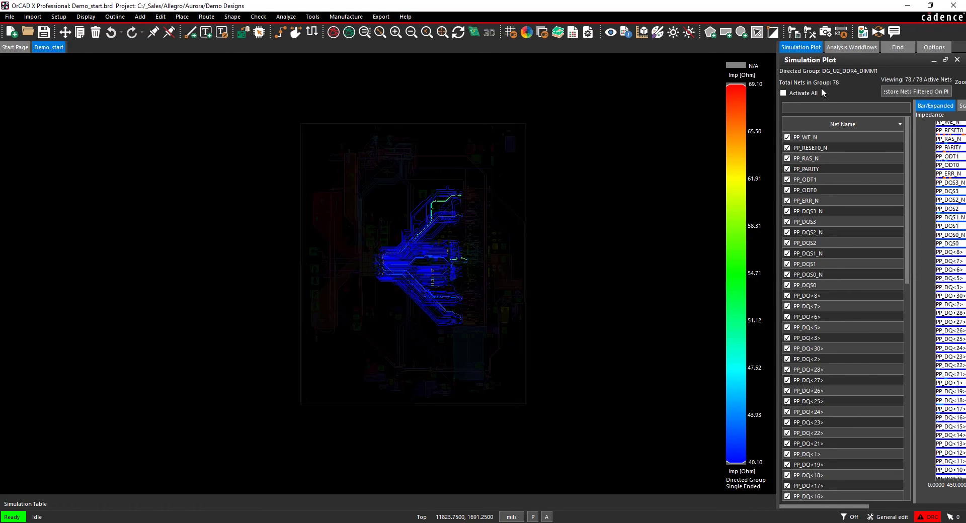
pyautogui.moveTo(863, 68); pyautogui.dragTo(283, 74)
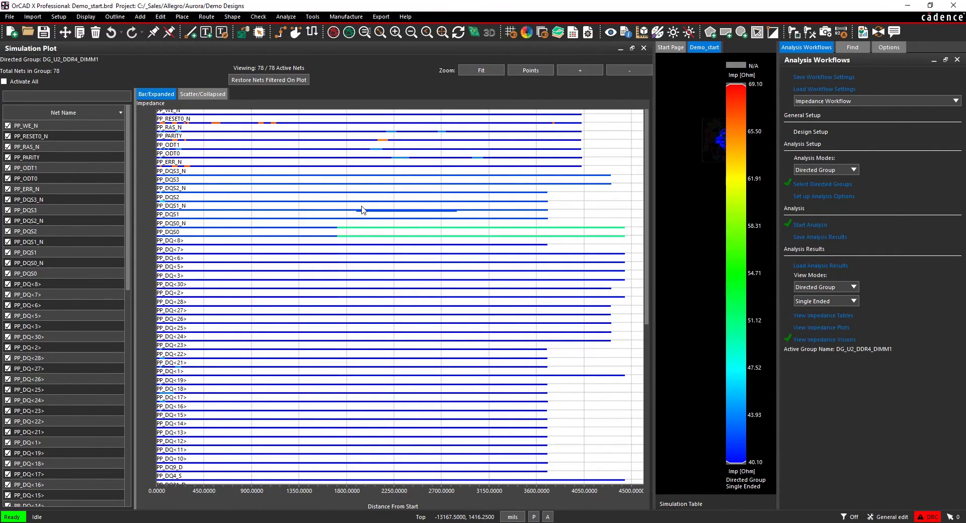
pyautogui.moveTo(189, 123)
pyautogui.scroll(1, 254, 167)
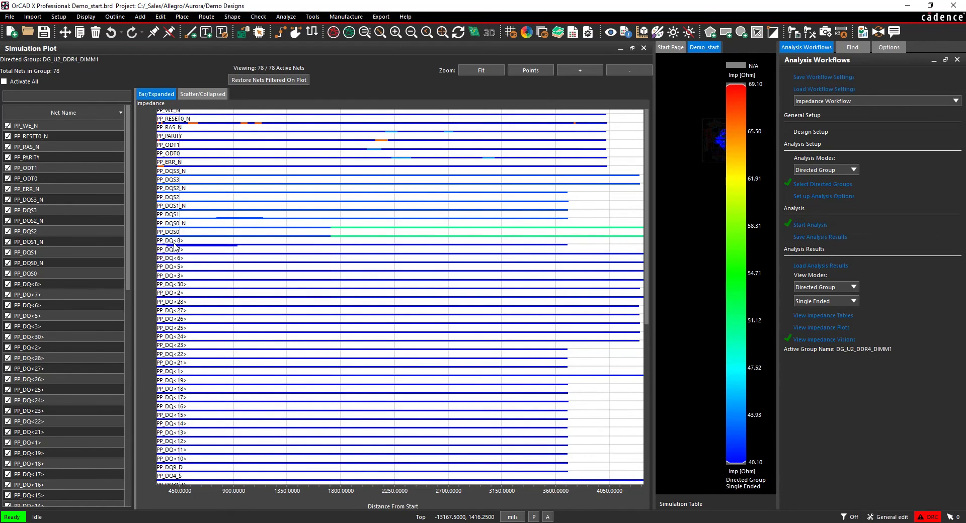
pyautogui.moveTo(166, 235)
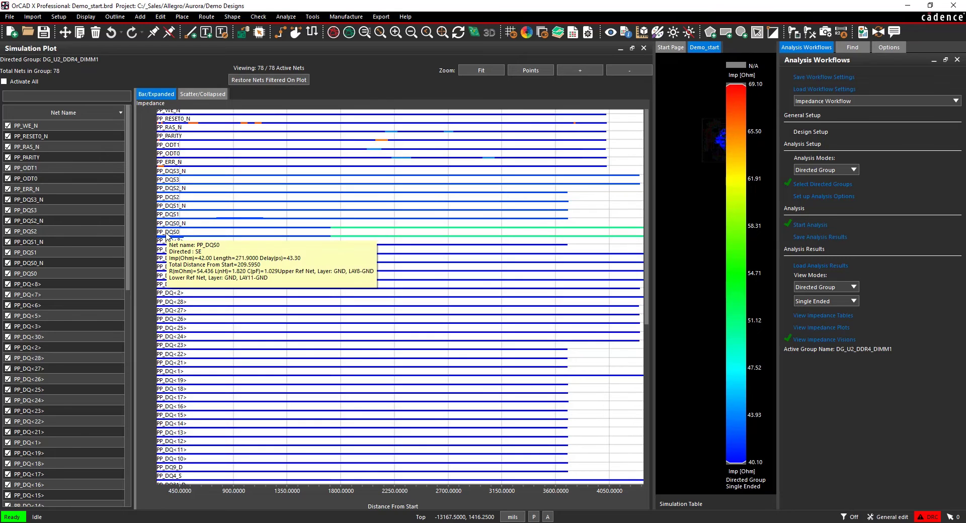
pyautogui.moveTo(195, 238)
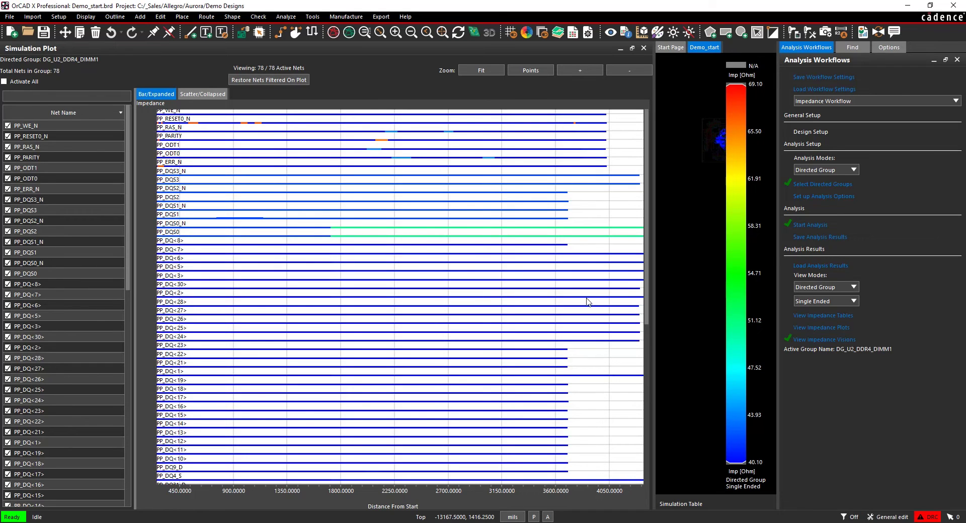
pyautogui.moveTo(648, 201); pyautogui.dragTo(666, 388)
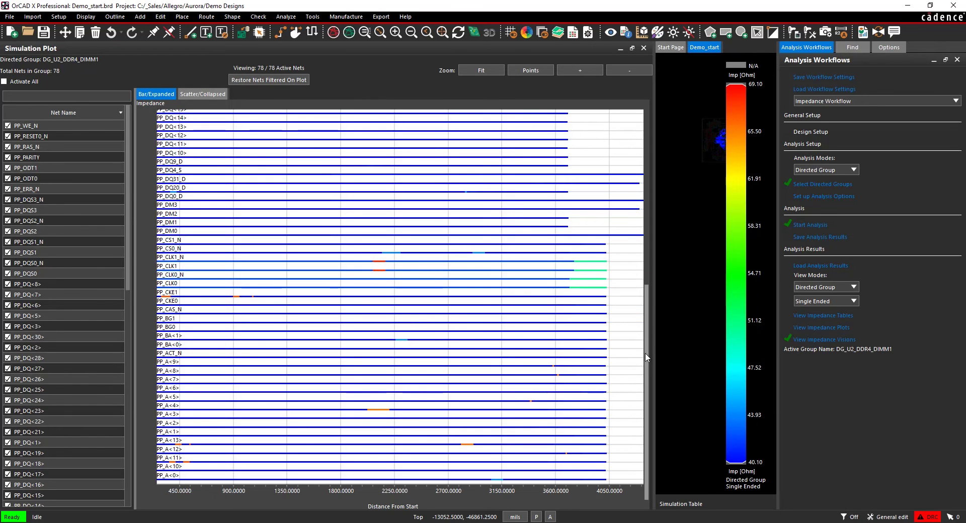
pyautogui.scroll(5, 642, 274)
pyautogui.scroll(5, 642, 275)
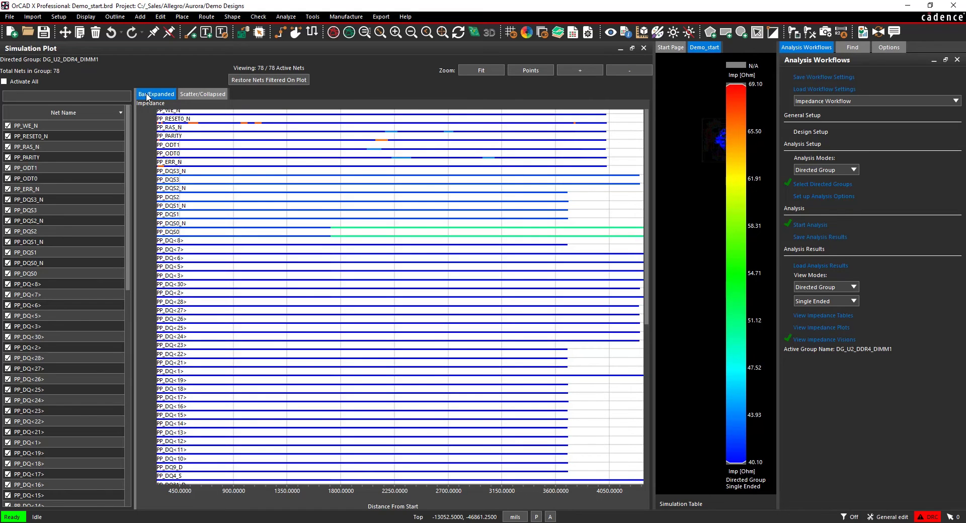
# - Switch to the Scatter/Collapsed impedance plot and locate its highest-impedance segment on the board, enlarging the board view to examine it
pyautogui.click(189, 96)
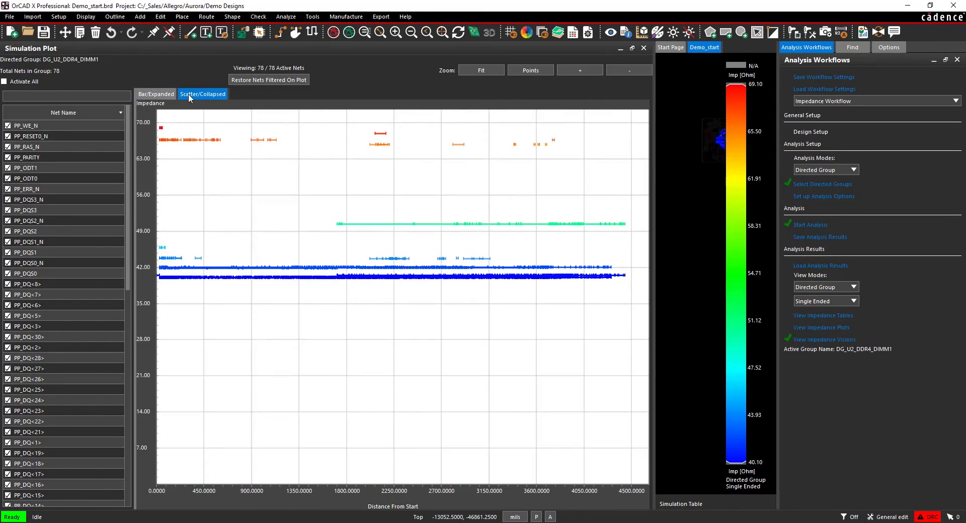
pyautogui.click(161, 129)
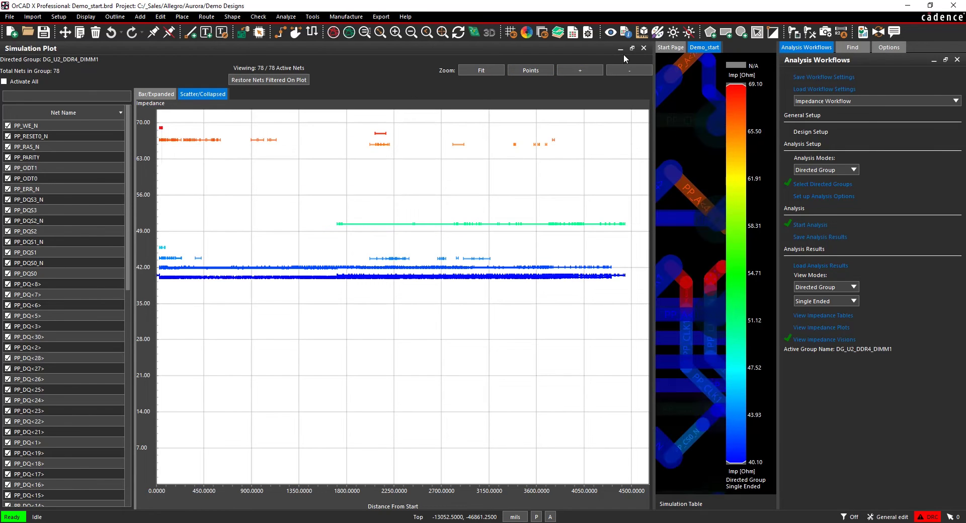
pyautogui.moveTo(656, 172)
pyautogui.moveTo(653, 237)
pyautogui.mouseDown()
pyautogui.moveTo(154, 199)
pyautogui.moveTo(172, 200)
pyautogui.mouseUp()
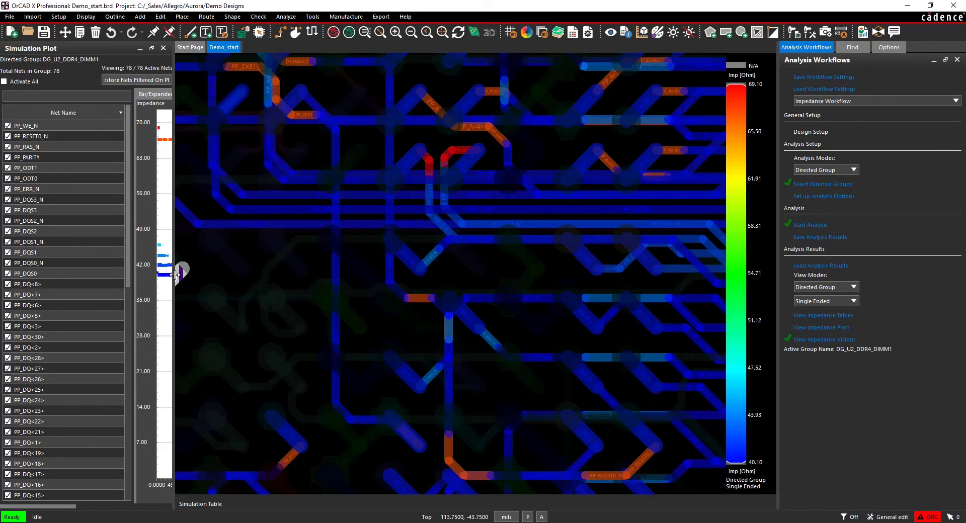
pyautogui.moveTo(174, 274); pyautogui.dragTo(604, 273)
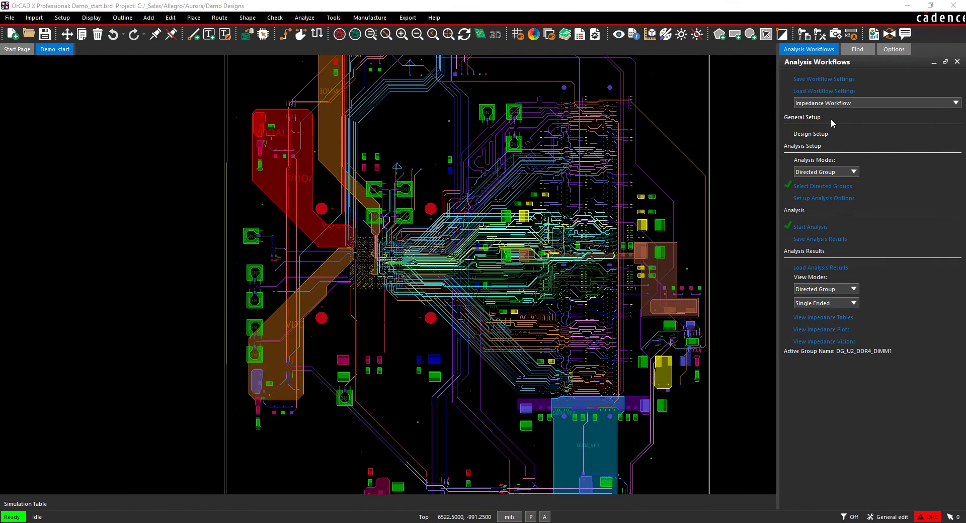
# - Switch to the Coupling Workflow and set its analysis mode to Net Based
pyautogui.click(909, 105)
pyautogui.click(860, 120)
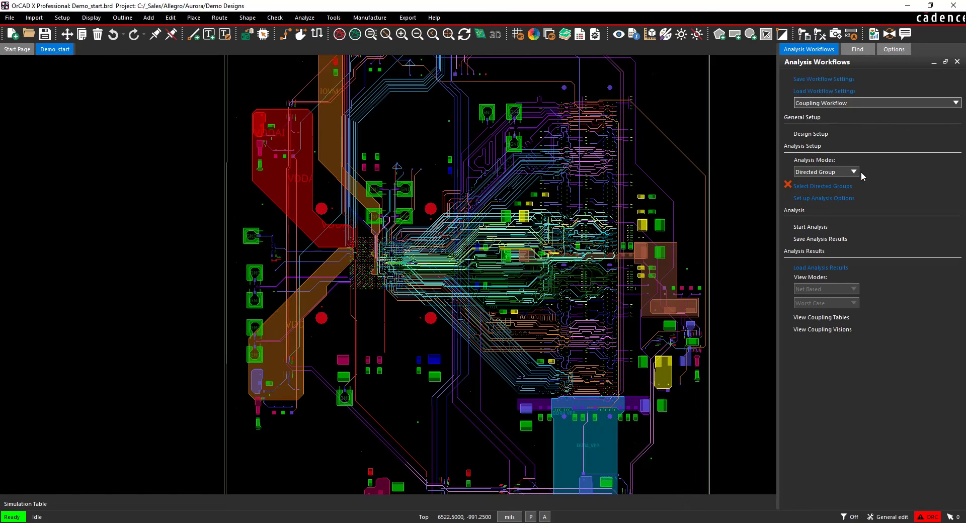
pyautogui.click(827, 172)
pyautogui.click(831, 181)
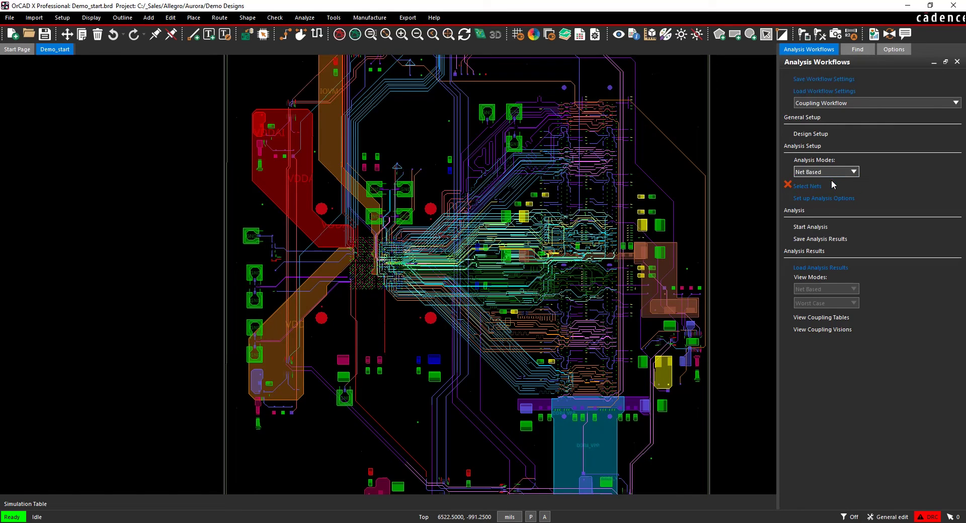
pyautogui.click(853, 173)
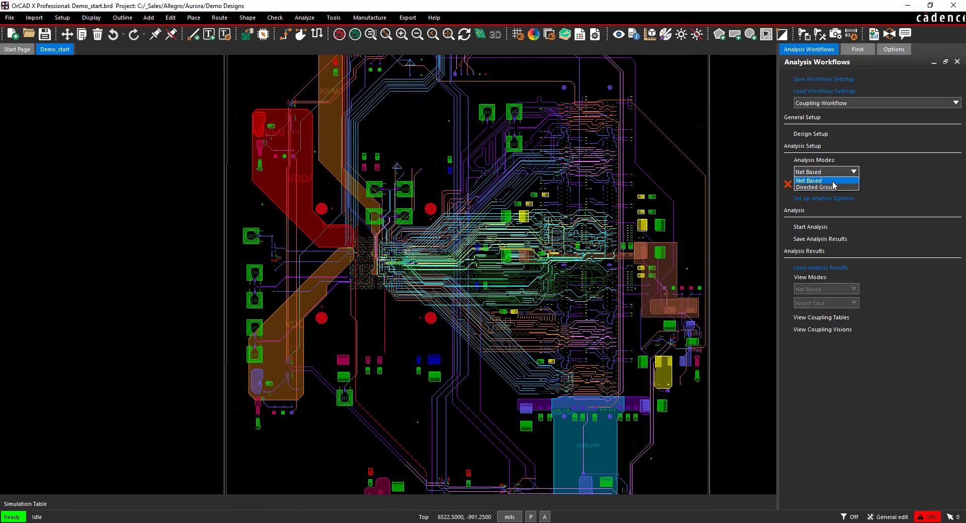
pyautogui.click(833, 182)
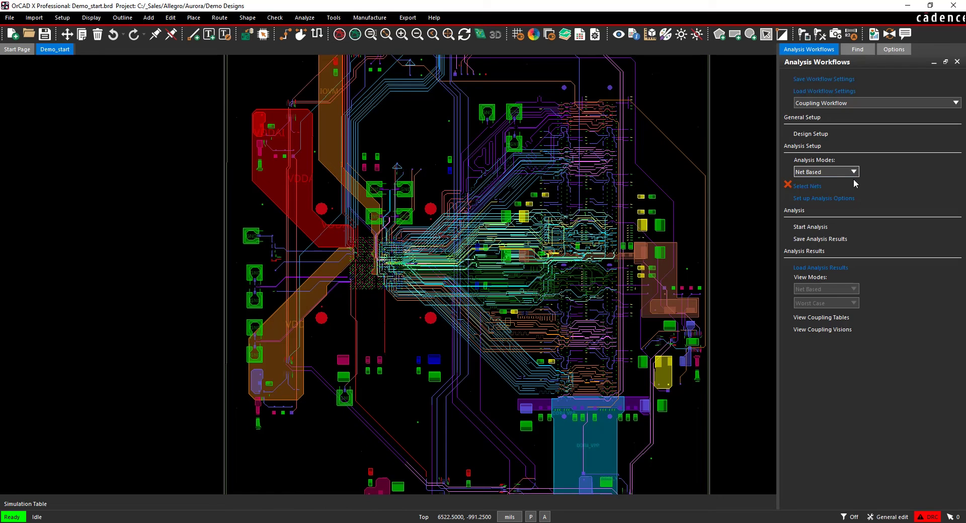
# - Select all available nets for the coupling analysis
pyautogui.click(805, 186)
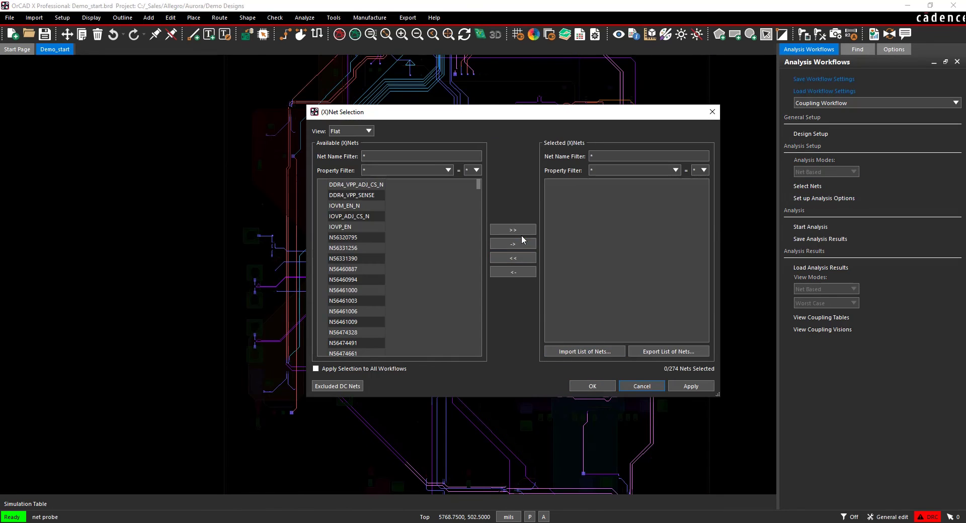
pyautogui.click(520, 232)
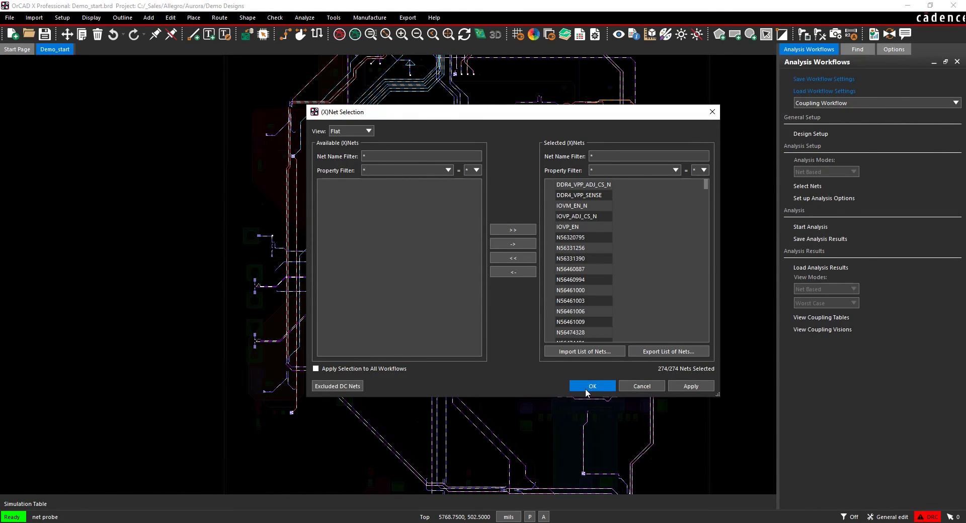
pyautogui.click(586, 388)
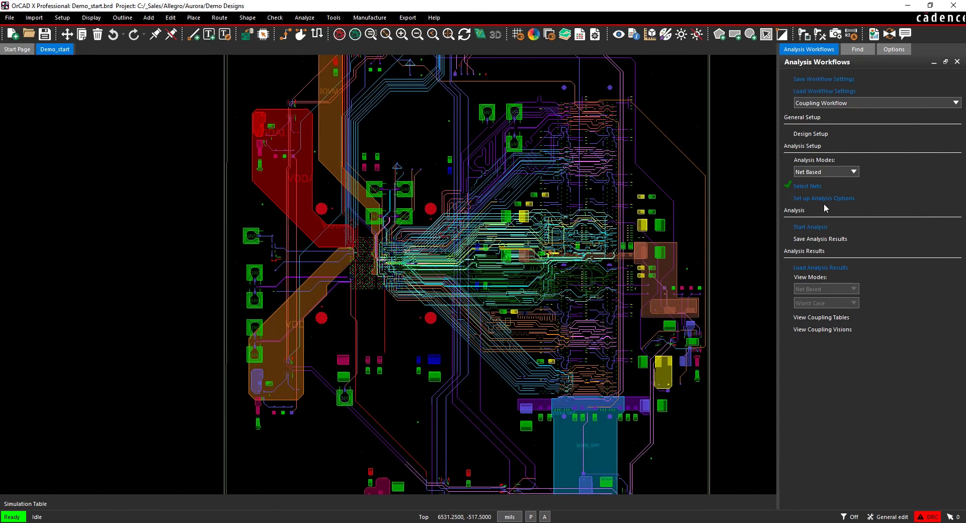
# - Accept the existing coupling analysis parameters and run the net-based coupling analysis
pyautogui.click(824, 201)
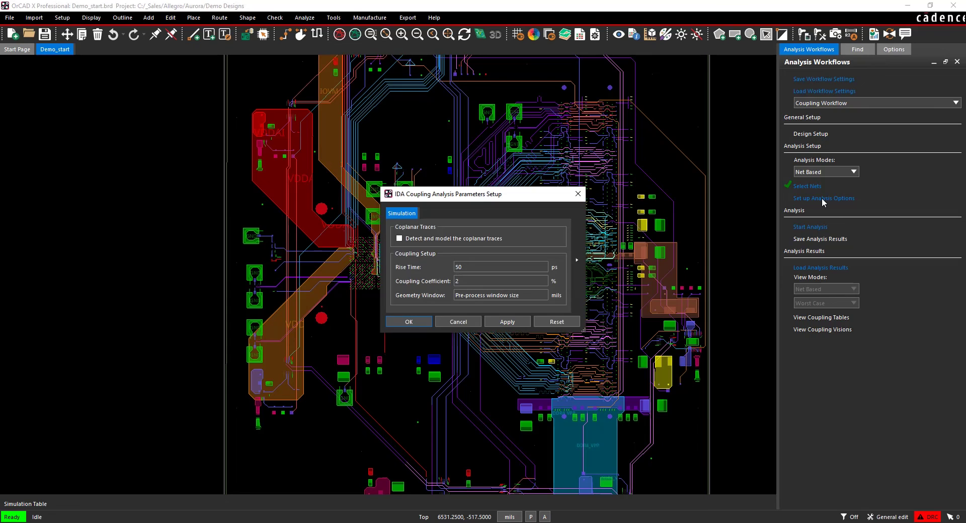
pyautogui.click(406, 324)
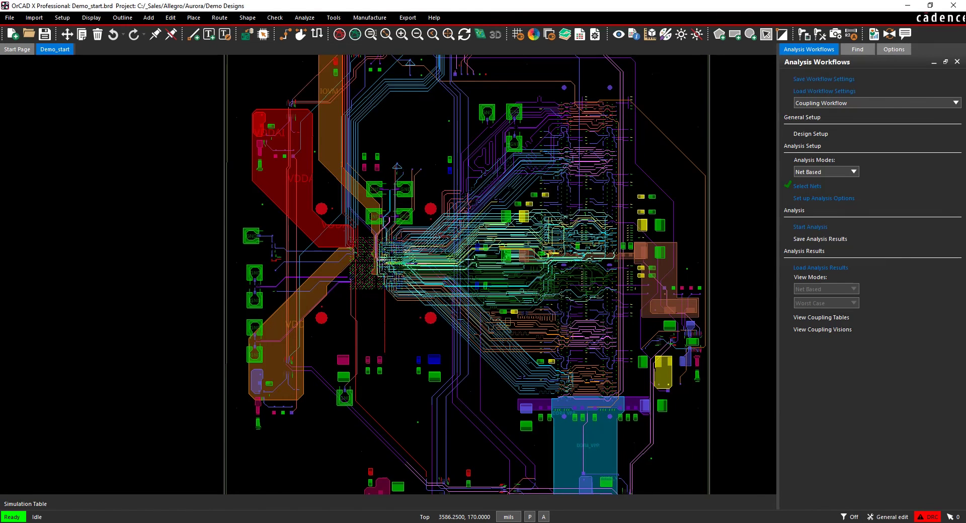
pyautogui.click(810, 228)
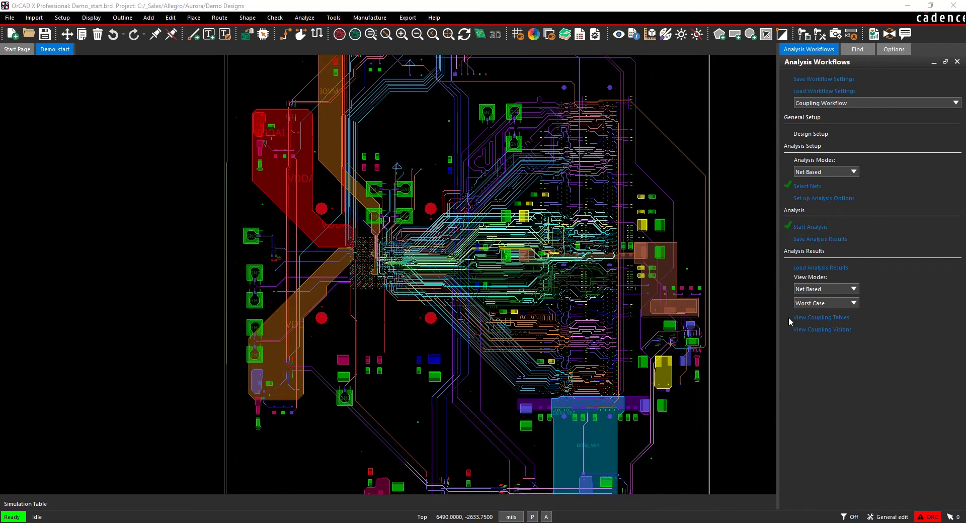
# - Display the net-based coupling vision in Worst Case mode and examine the coupled traces against the coefficient color scale
pyautogui.click(810, 331)
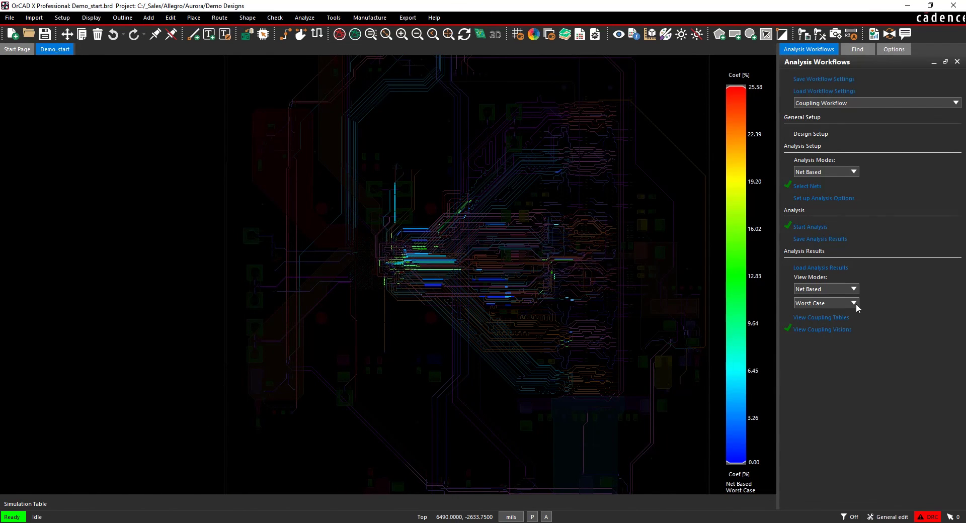
pyautogui.click(804, 303)
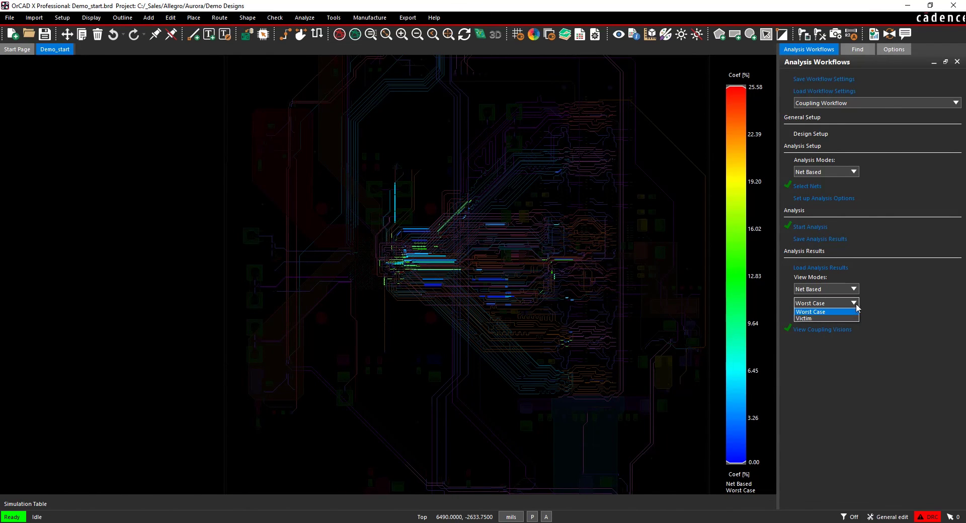
pyautogui.click(816, 313)
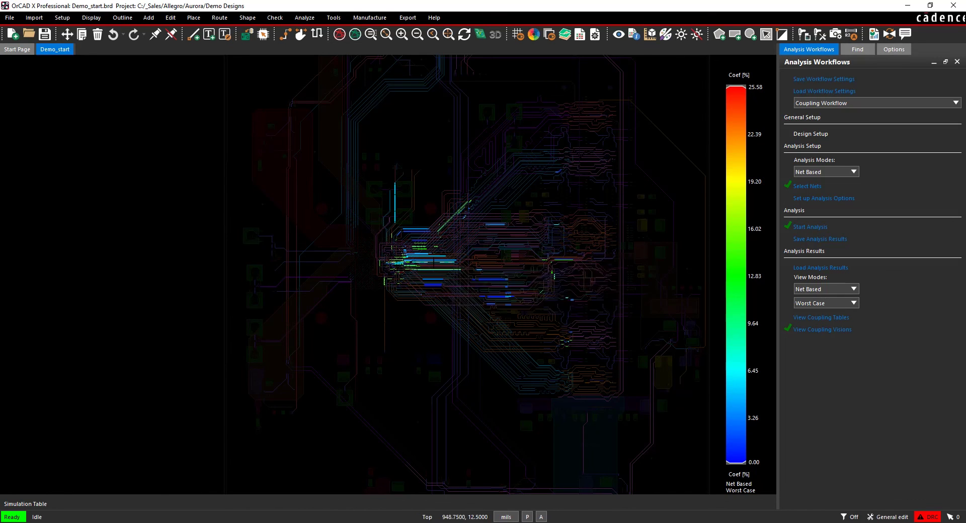
pyautogui.scroll(5, 434, 260)
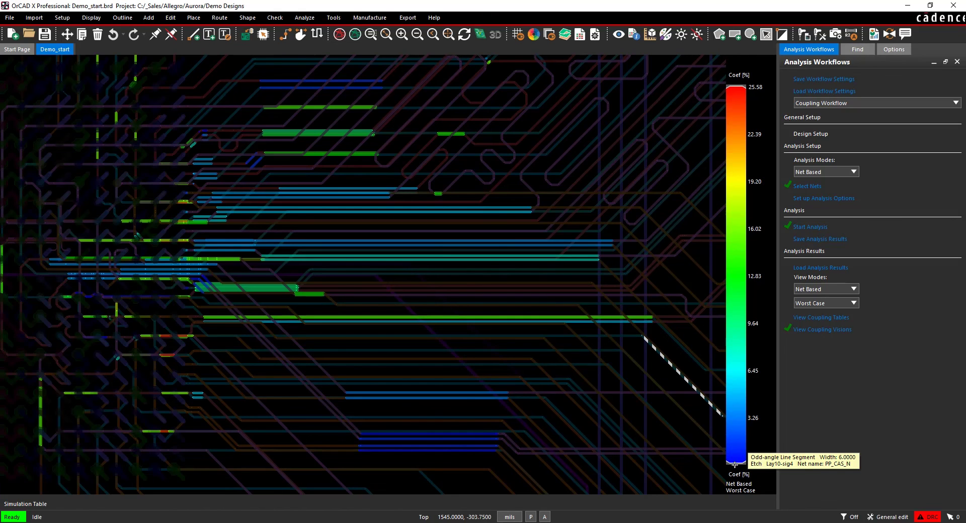
pyautogui.moveTo(734, 465)
pyautogui.mouseDown()
pyautogui.moveTo(731, 126)
pyautogui.moveTo(730, 482)
pyautogui.mouseUp()
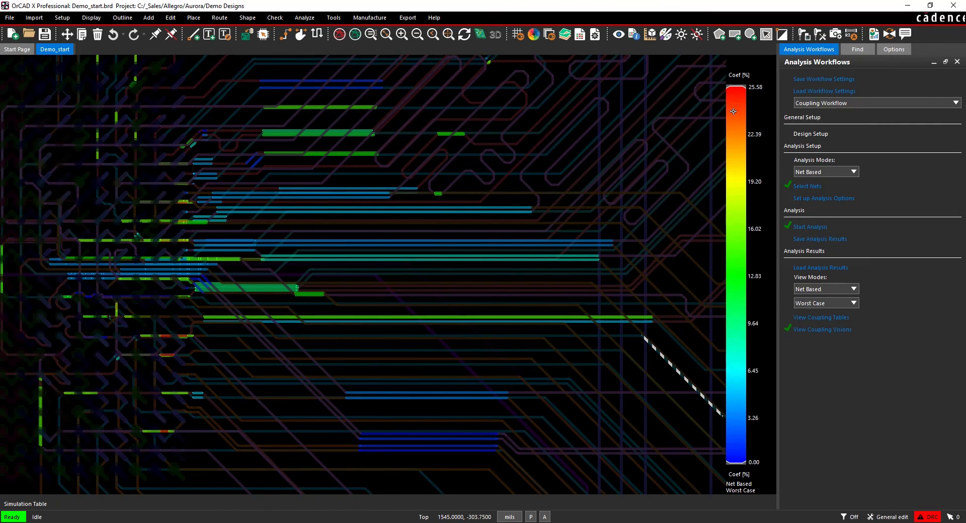
pyautogui.moveTo(733, 87)
pyautogui.mouseDown()
pyautogui.moveTo(735, 132)
pyautogui.moveTo(736, 71)
pyautogui.mouseUp()
# - Open the coupling tables and sort the summary by maximum coupling coefficient in descending order
pyautogui.click(835, 319)
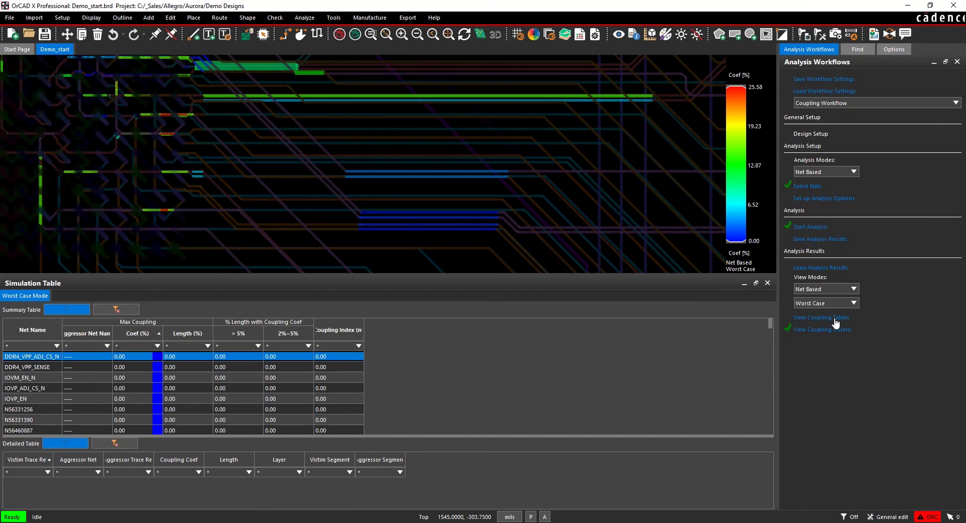
pyautogui.click(137, 333)
# - Show the coupling details for net PP_PARITY and locate its segment with the 25.58 coupling coefficient on the board
pyautogui.click(33, 358)
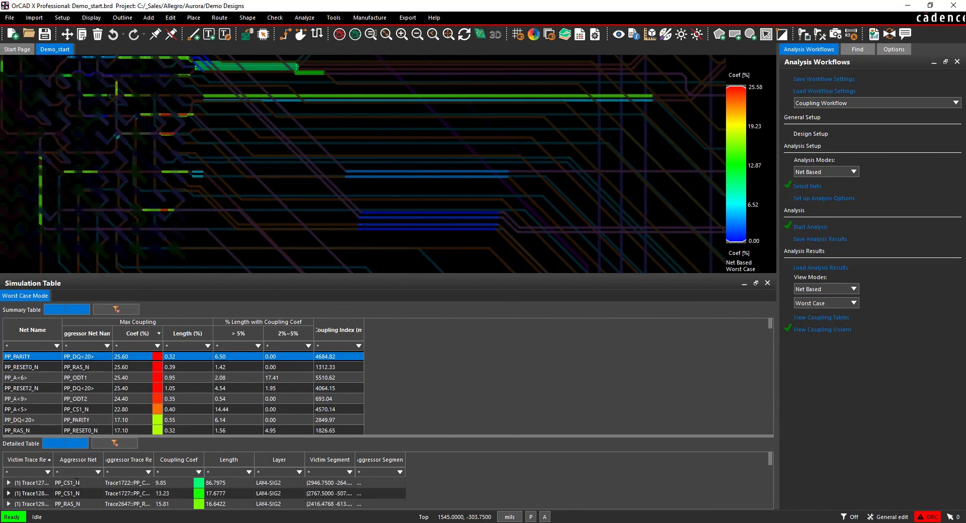
pyautogui.scroll(-10, 125, 505)
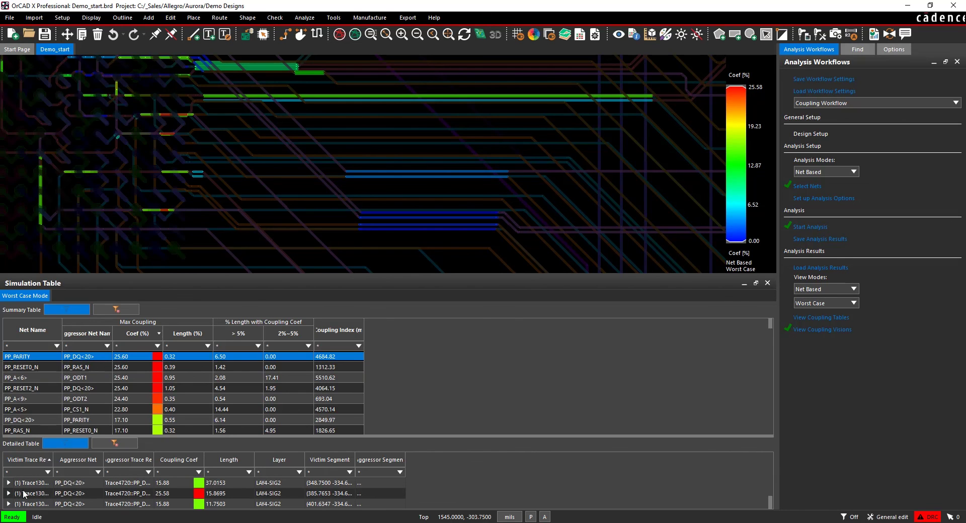
pyautogui.click(24, 495)
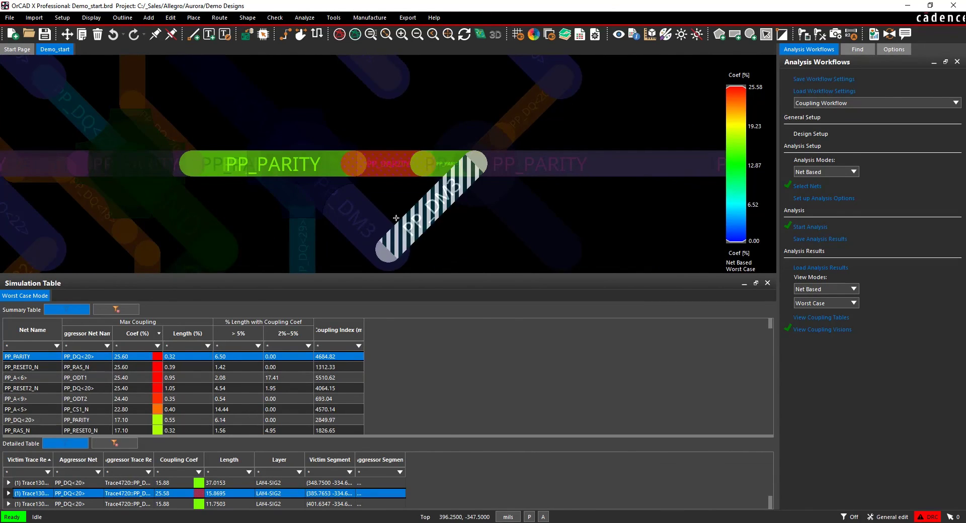